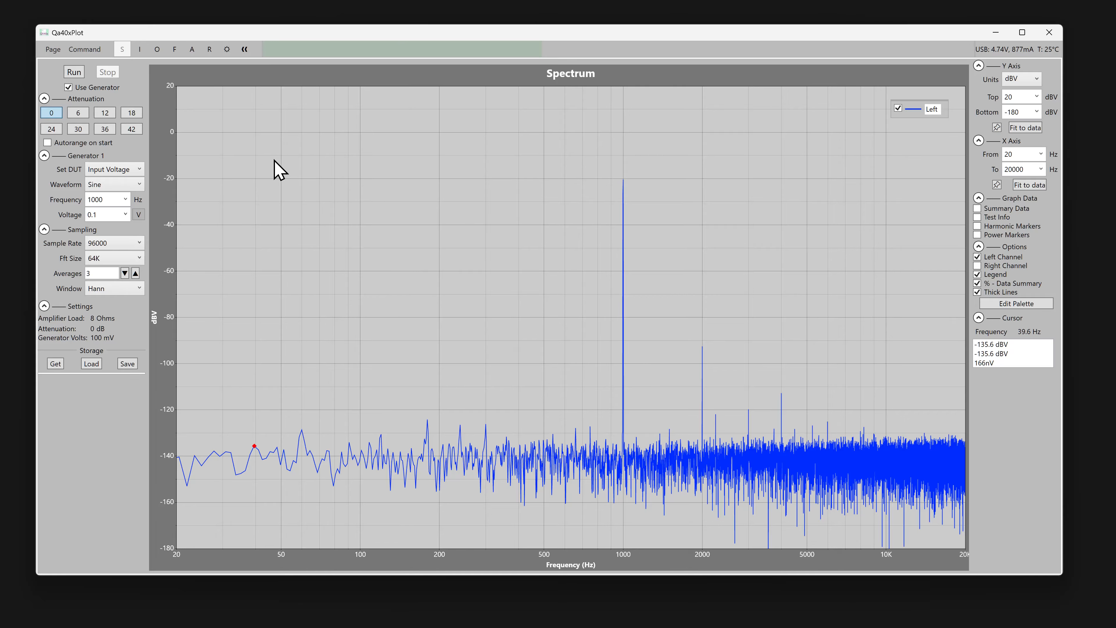
Run the spectrum measurement, stop it, and start it again.
click(74, 72)
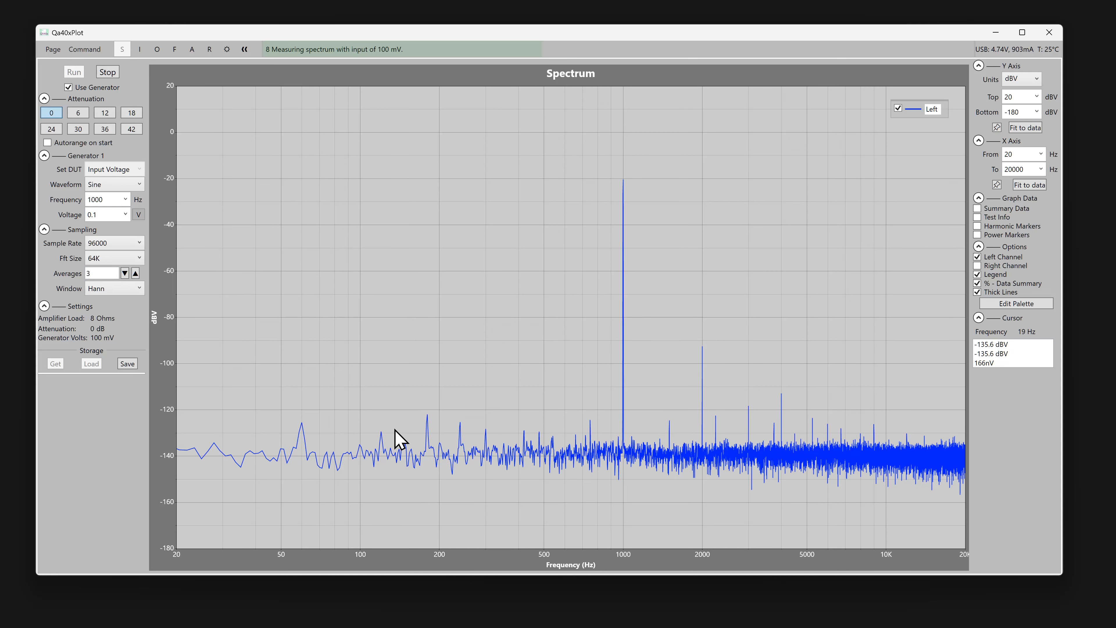
click(108, 72)
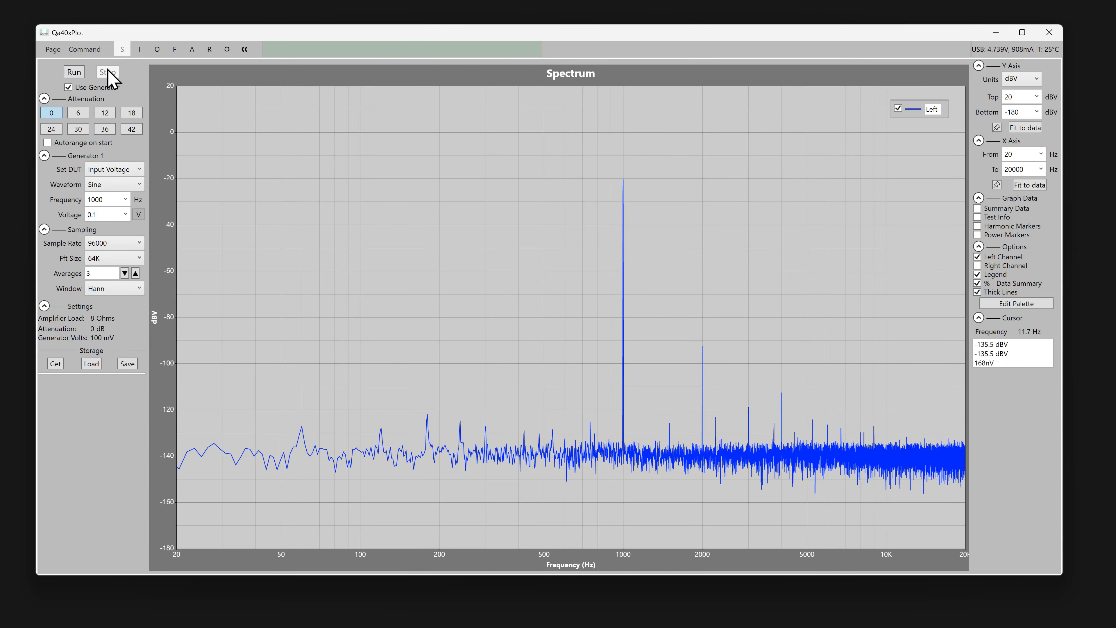
click(66, 72)
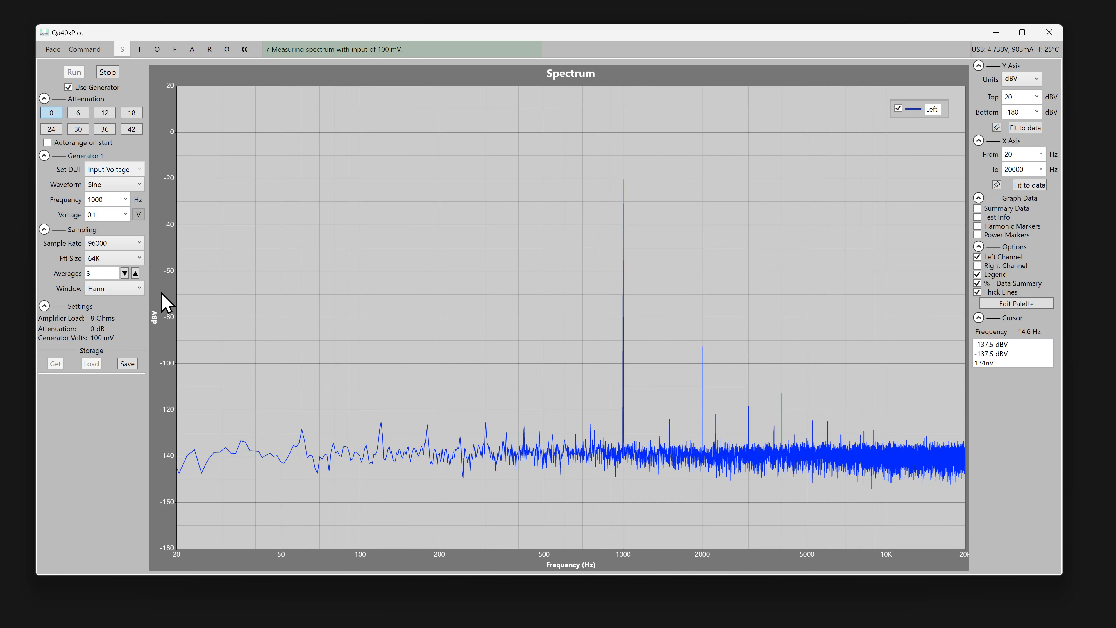
Raise the number of averages to 9 for the running spectrum measurement.
click(136, 273)
click(135, 273)
click(136, 273)
click(136, 273)
click(135, 273)
click(136, 273)
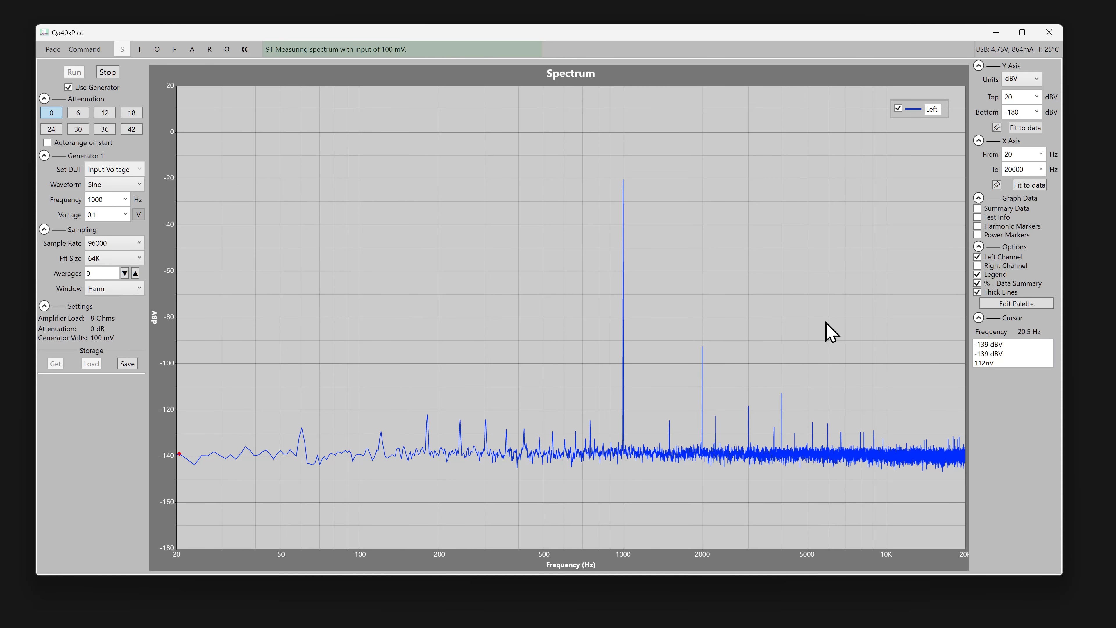
Display the right channel with the left in the spectrum, toggling it off and on to compare the two.
click(997, 266)
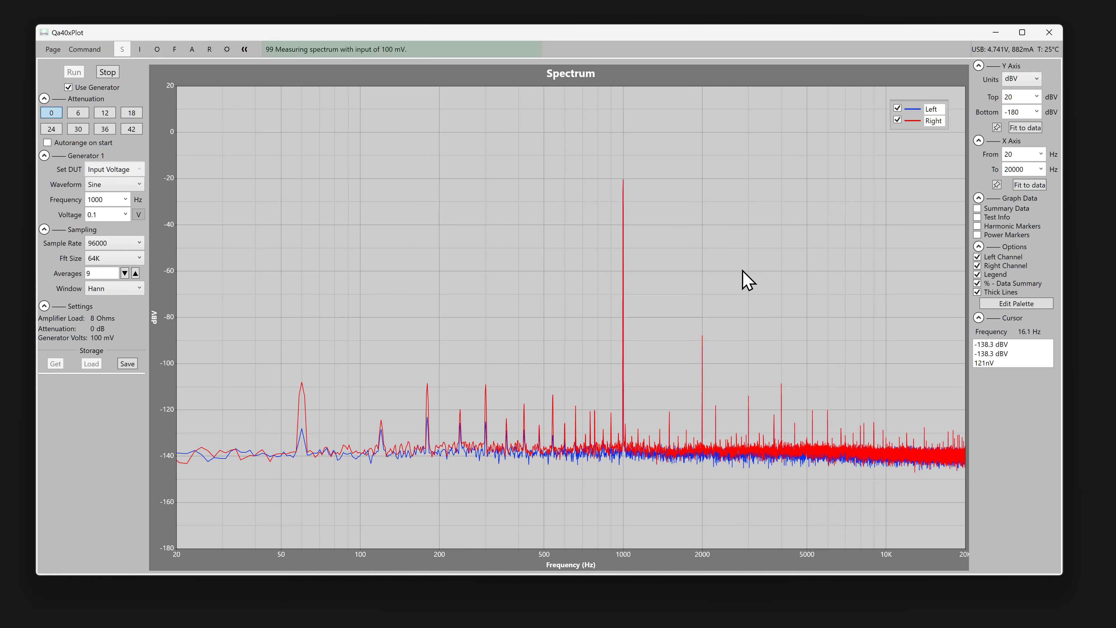
click(1007, 267)
click(1007, 266)
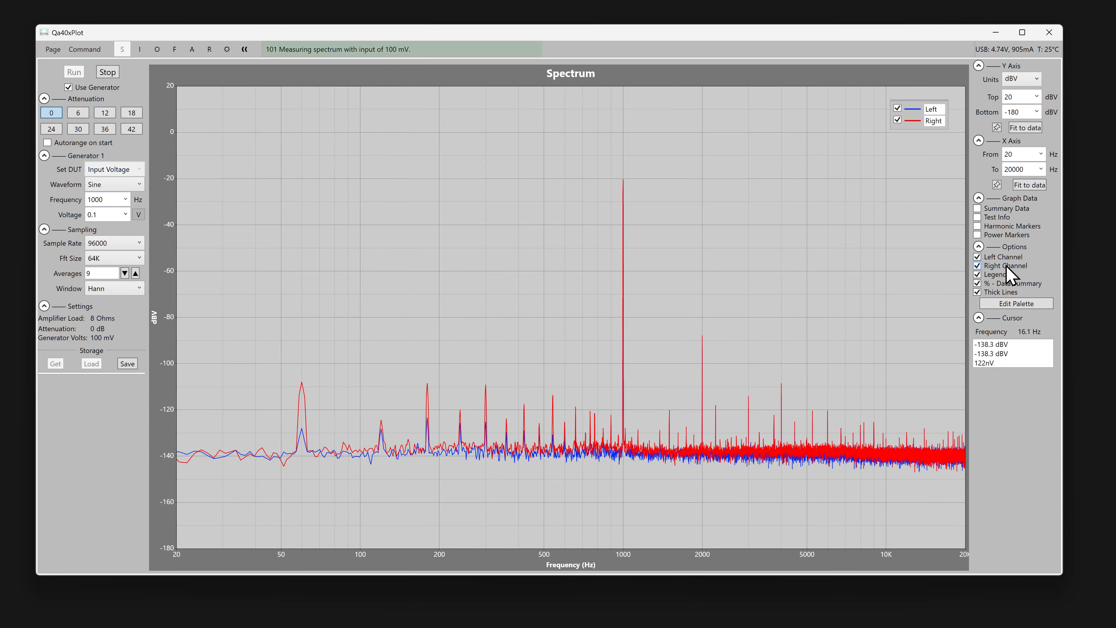
click(1007, 267)
click(1007, 266)
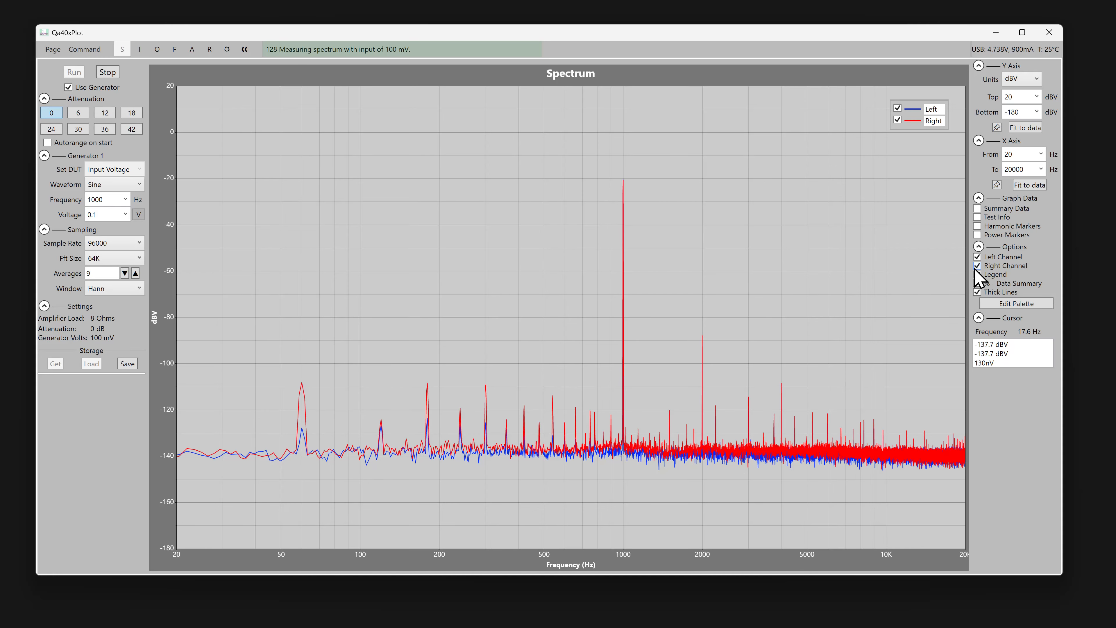
Make the red plot palette colour 1 semi-transparent at 46.7% opacity (#77FF0000).
click(1029, 304)
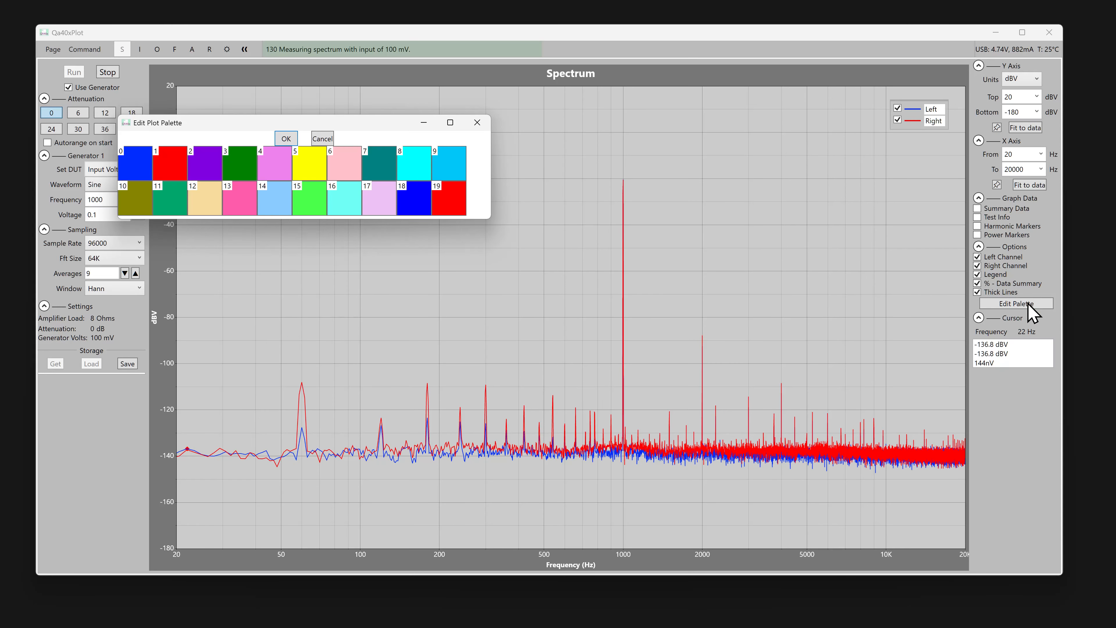
click(177, 172)
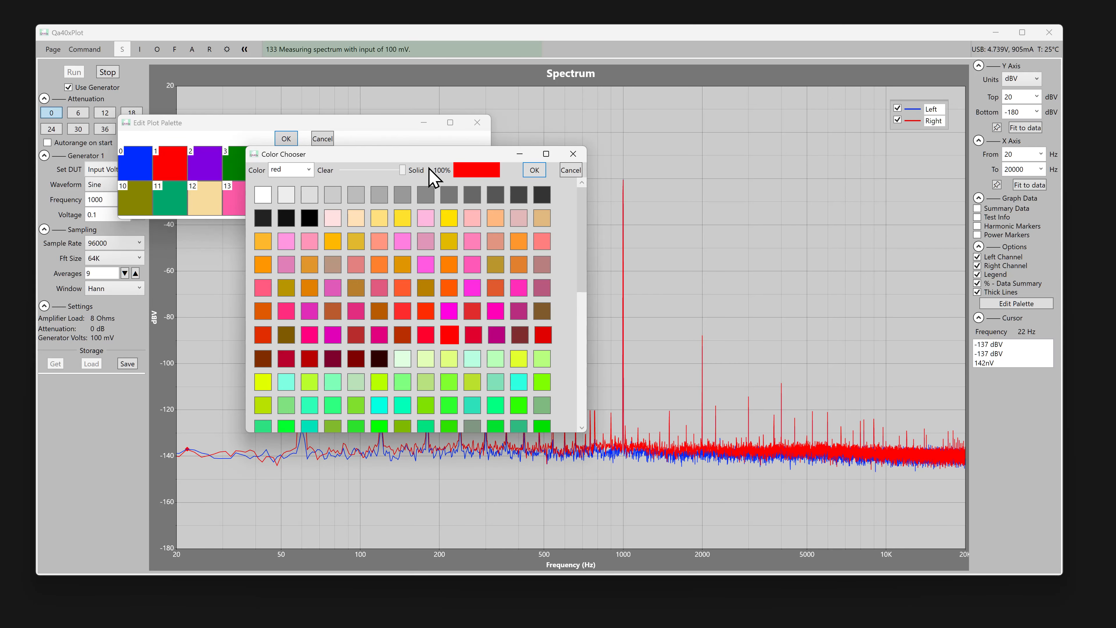
drag(403, 172, 374, 179)
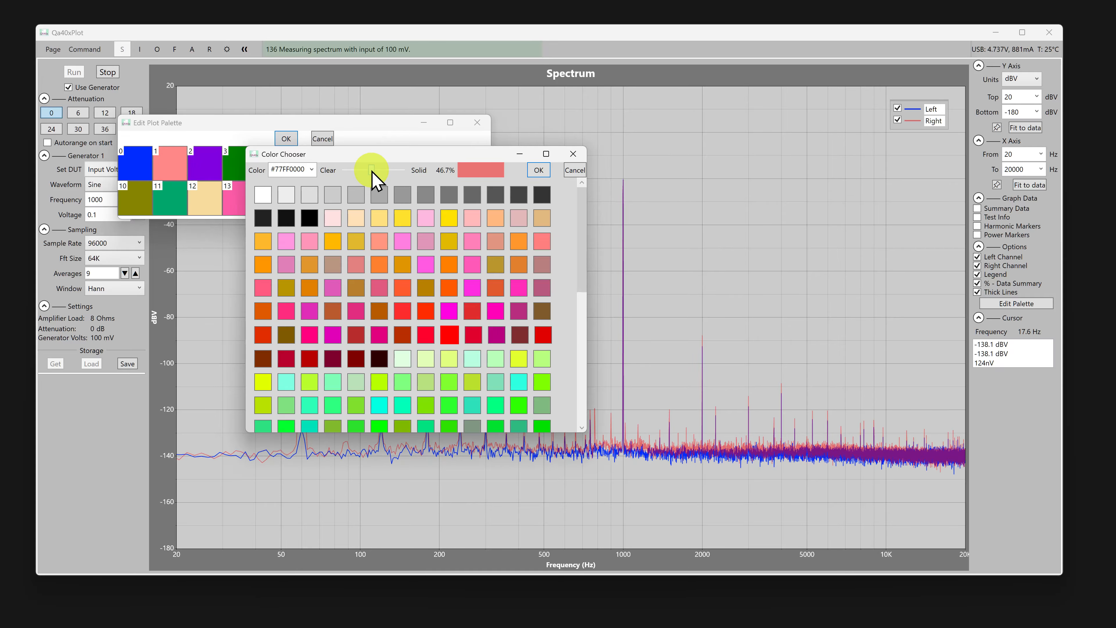
click(533, 171)
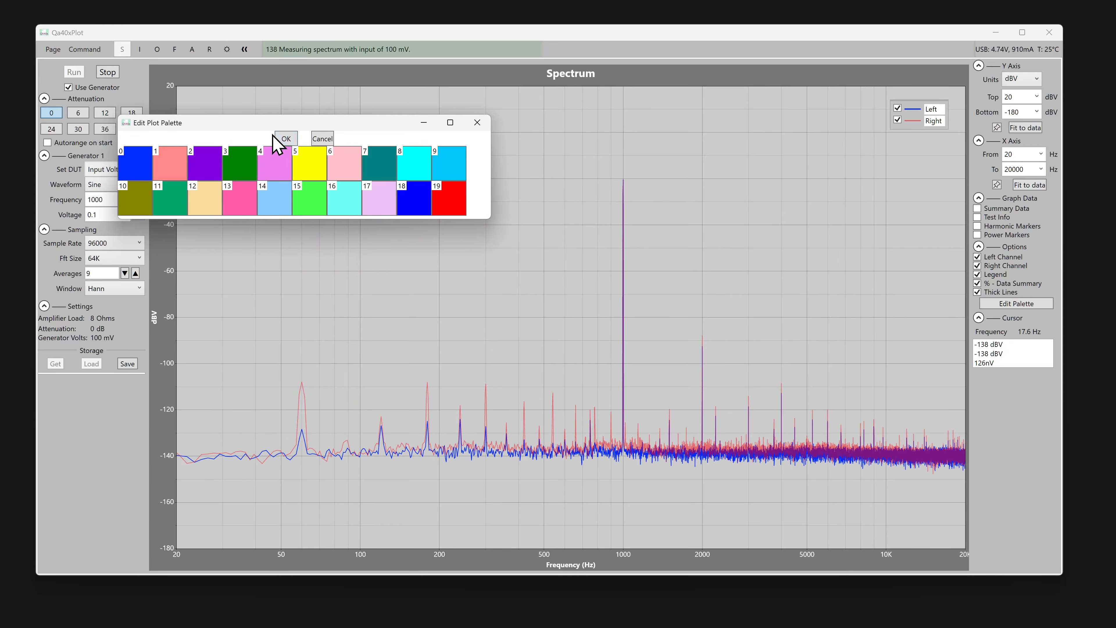
click(286, 139)
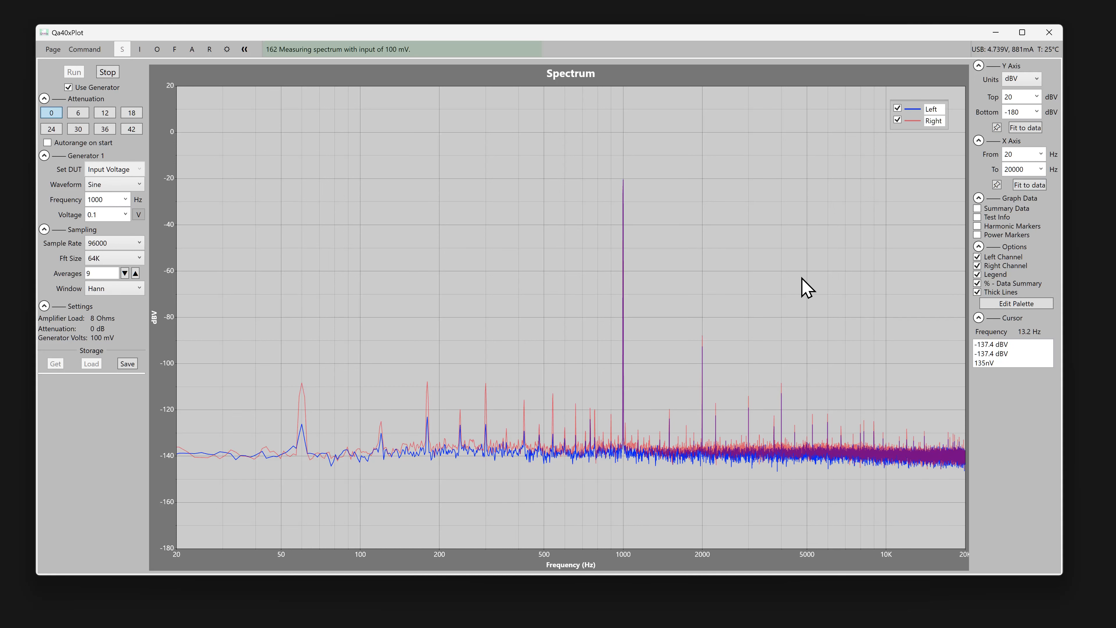
Show the power markers, compare them with the left channel hidden and shown, and turn them off again.
click(1010, 234)
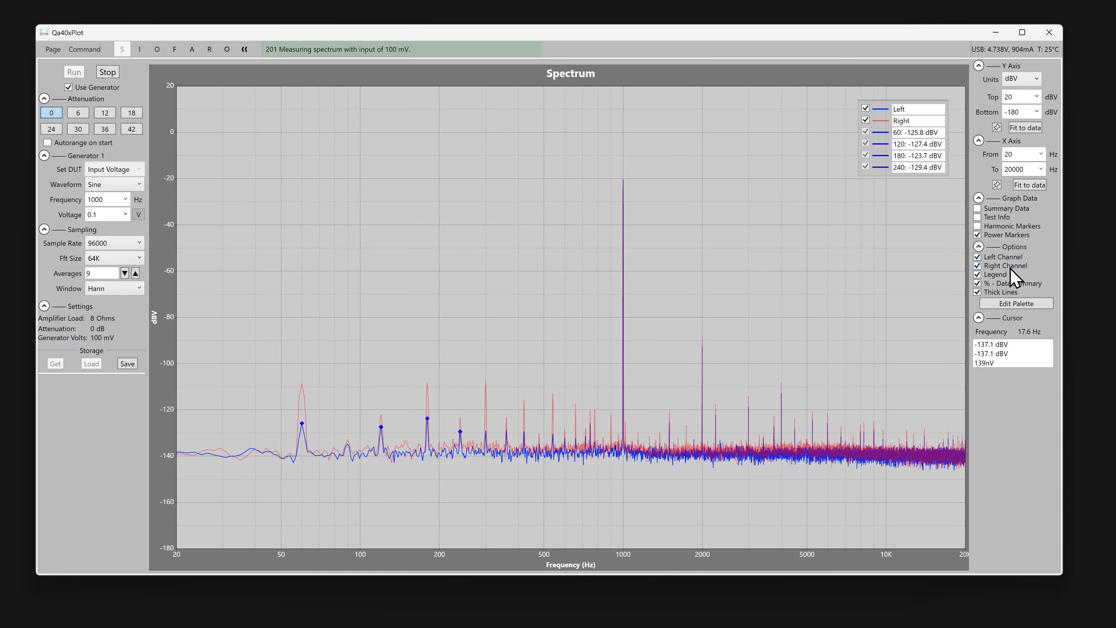
click(1014, 258)
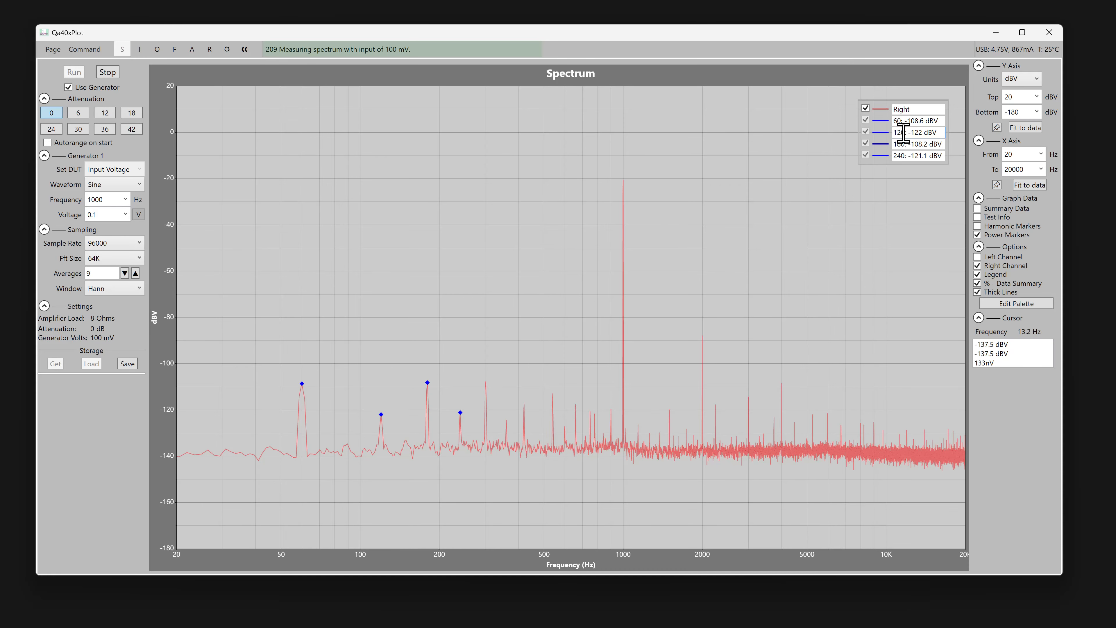
click(1006, 258)
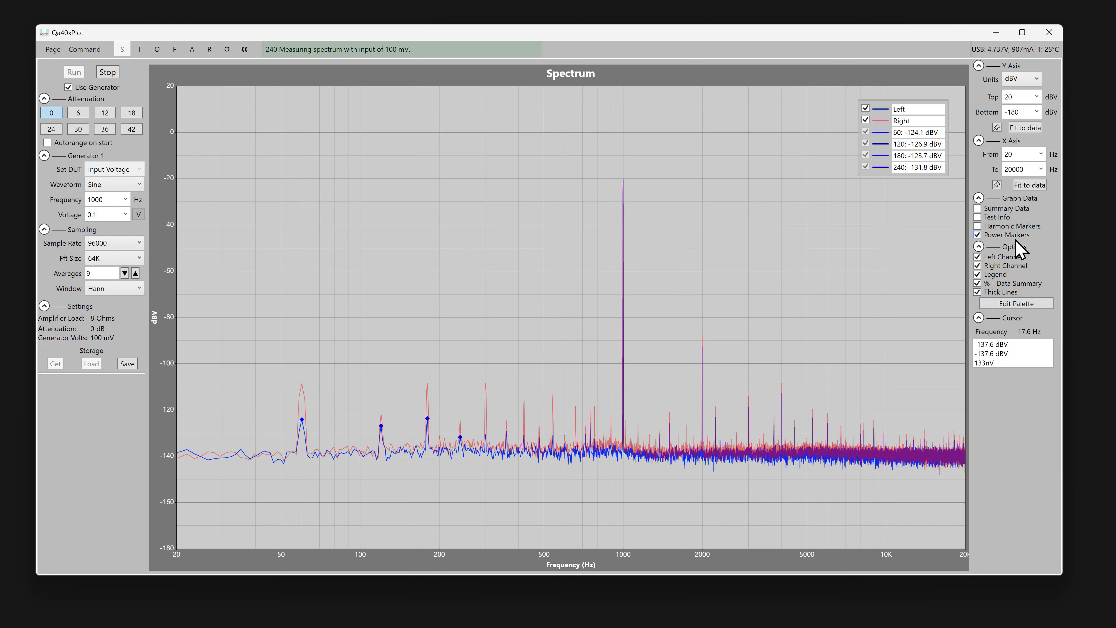
click(1015, 235)
Turn on the harmonic markers and stop the measurement.
click(1033, 226)
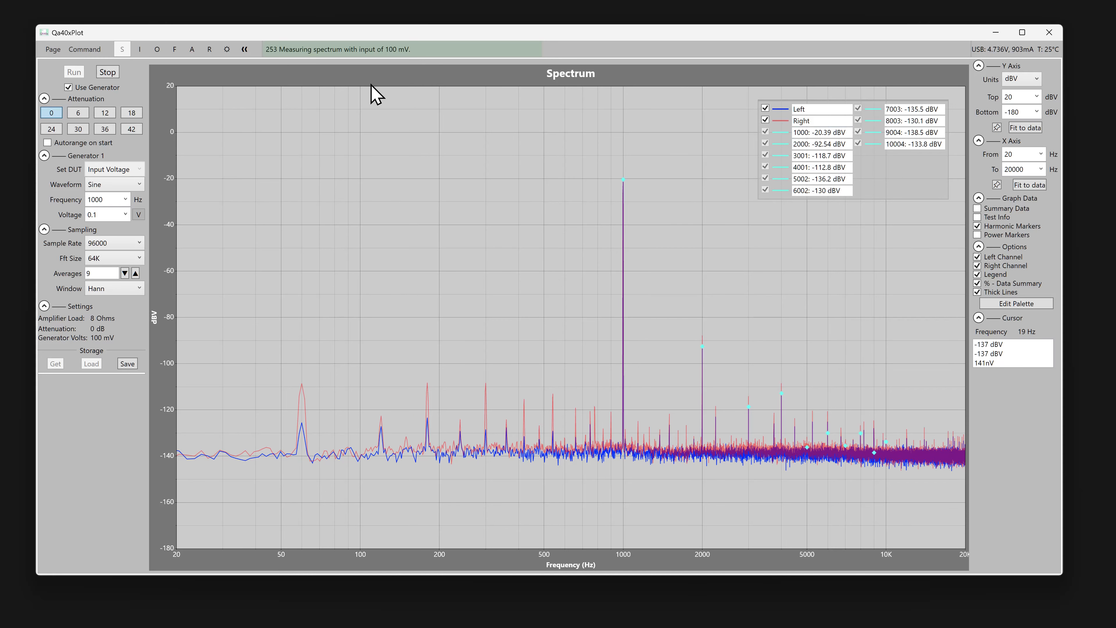
click(107, 72)
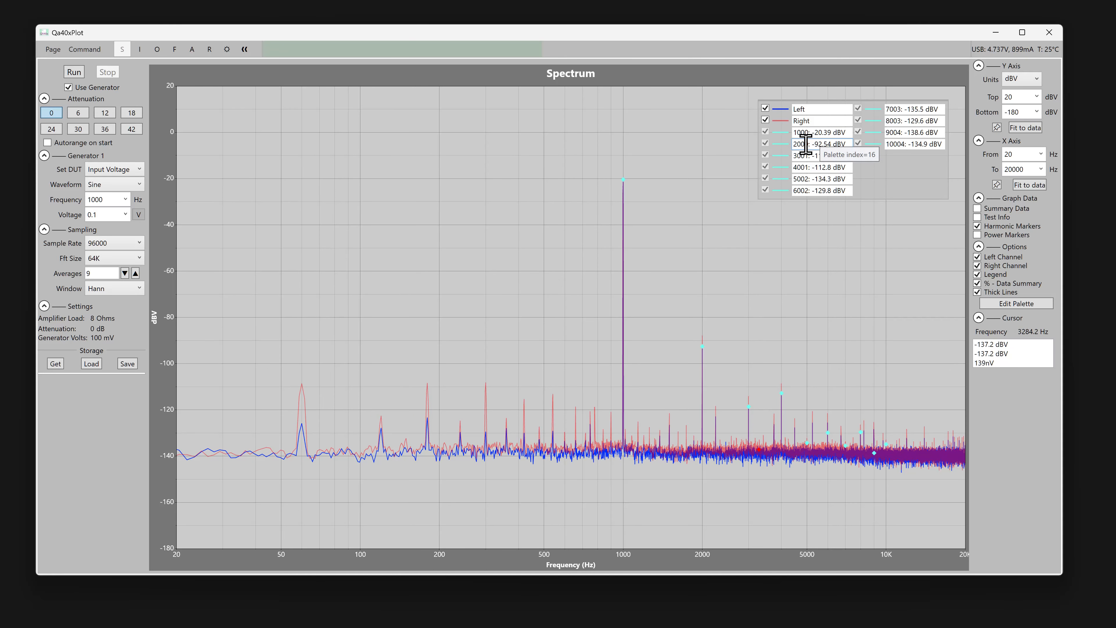
Change plot palette colour 16 to green #FF00E180, and rerun and stop the measurement to redraw the harmonic markers.
click(1041, 313)
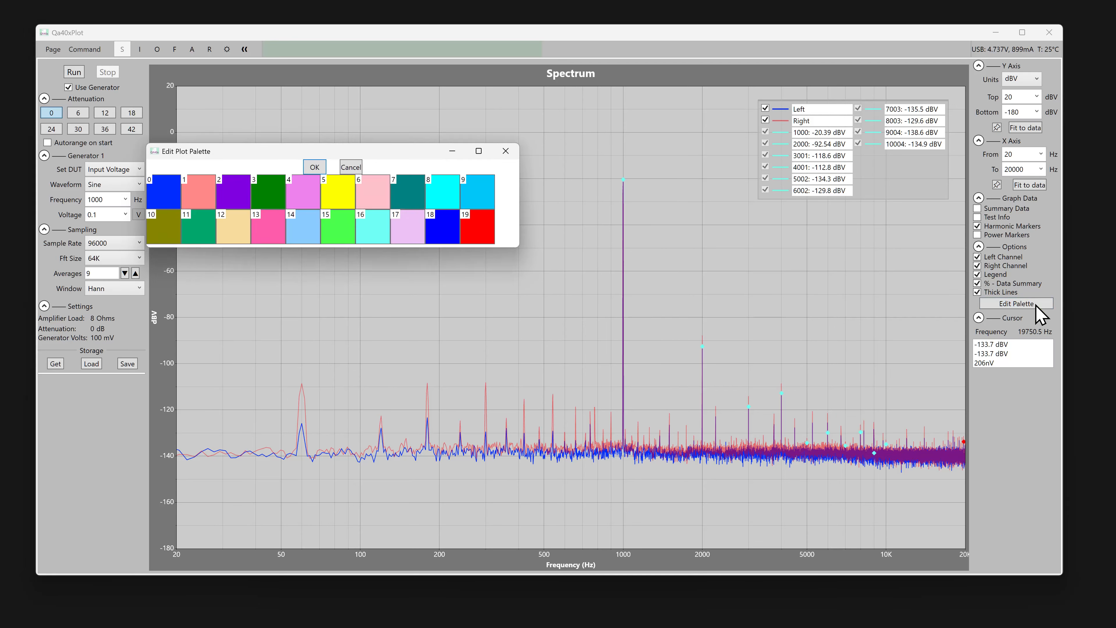
click(357, 231)
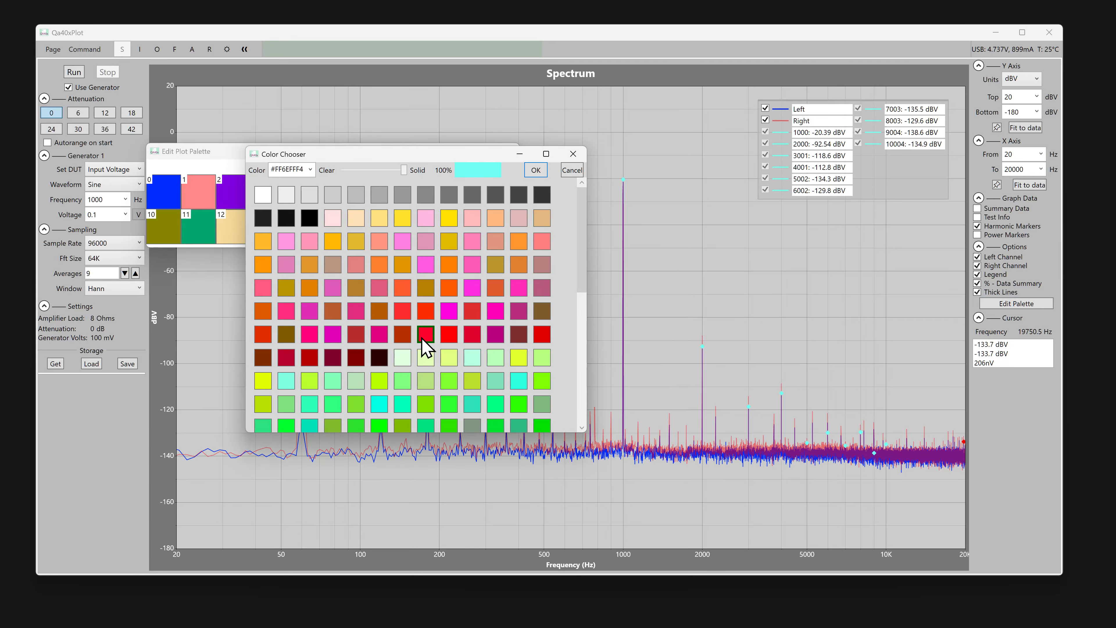
click(495, 335)
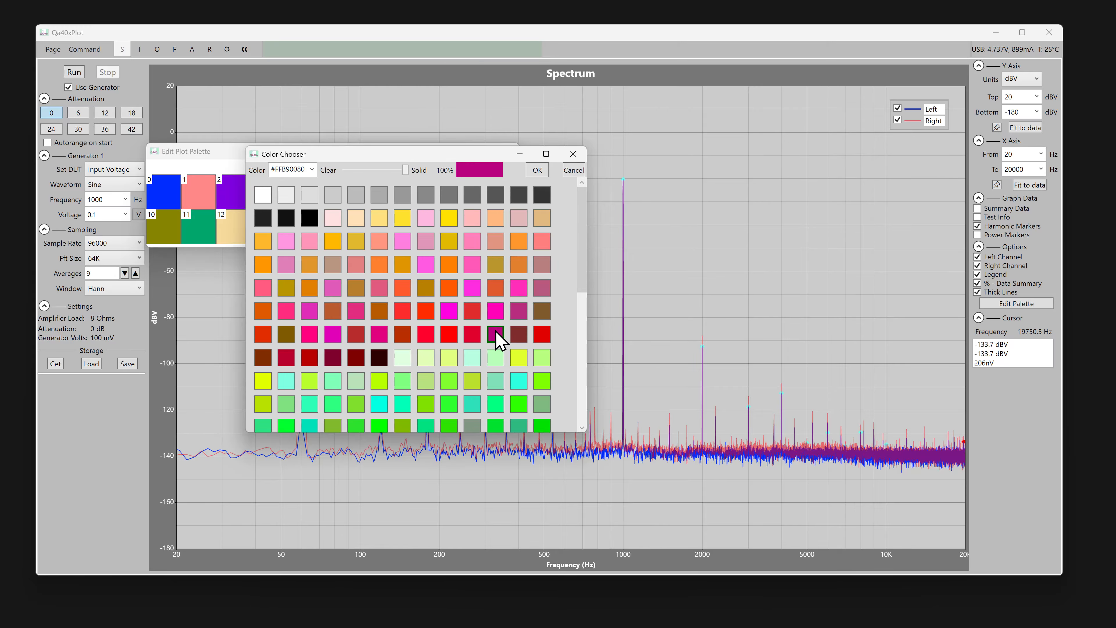
scroll(424, 369, down, 5)
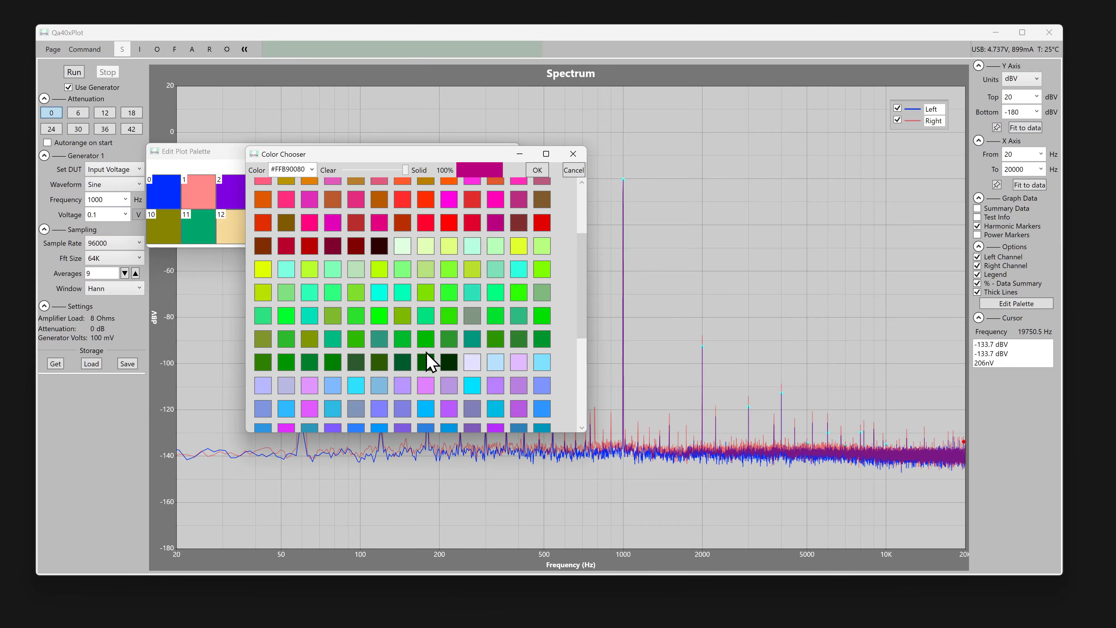
click(426, 317)
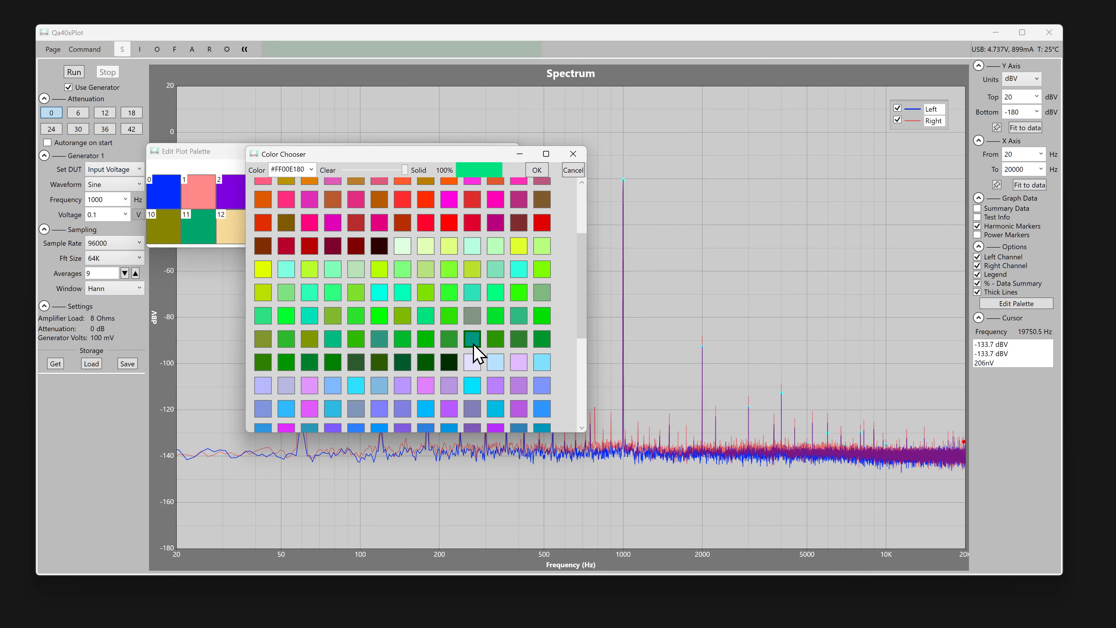
click(537, 170)
click(313, 166)
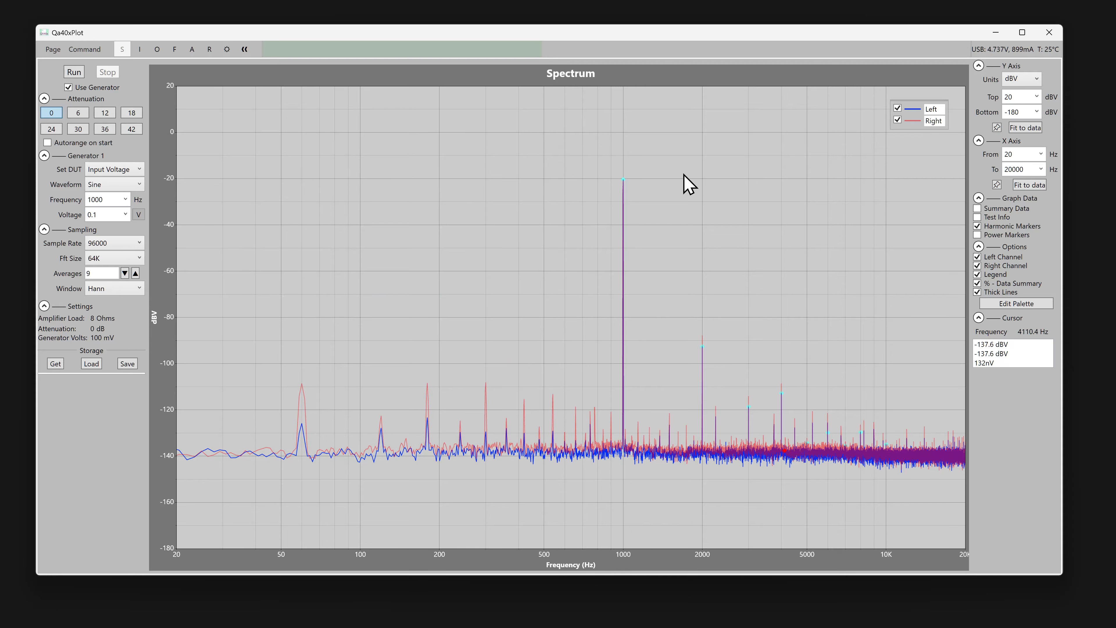
click(73, 71)
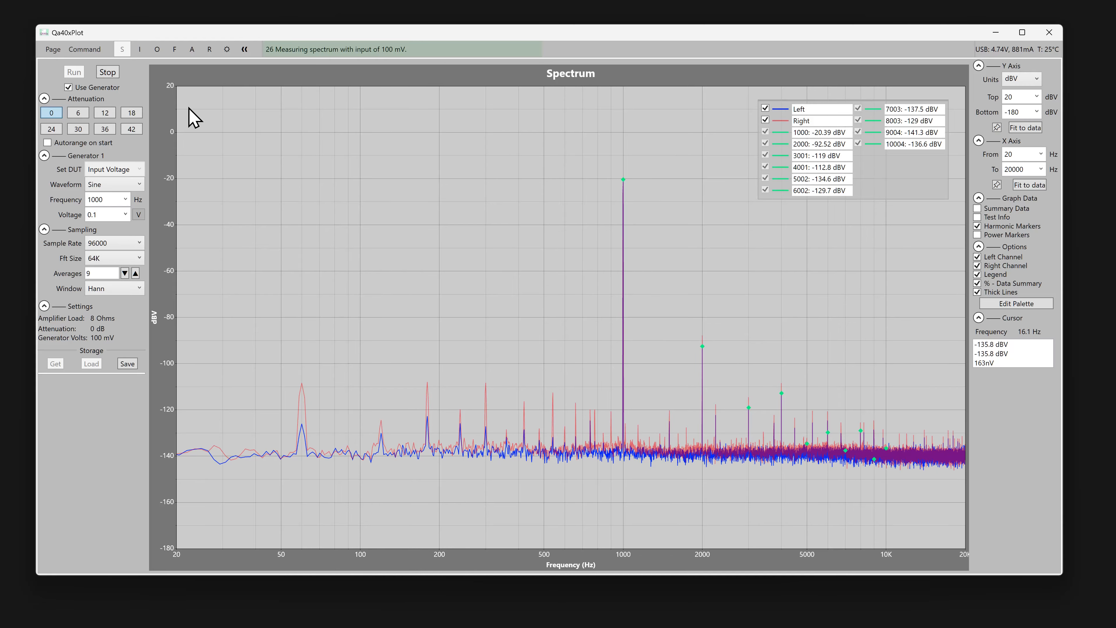
click(107, 73)
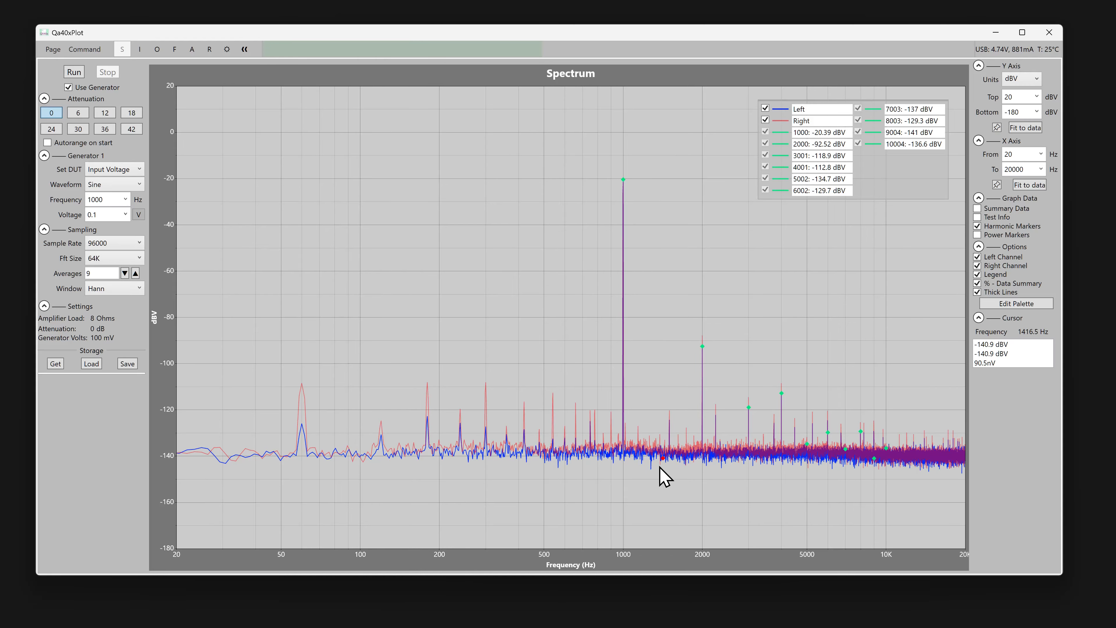
Lock the cursor on the left channel's 1500 Hz peak, between the 1000 Hz fundamental and its second harmonic.
scroll(680, 563, up, 3)
scroll(677, 555, up, 3)
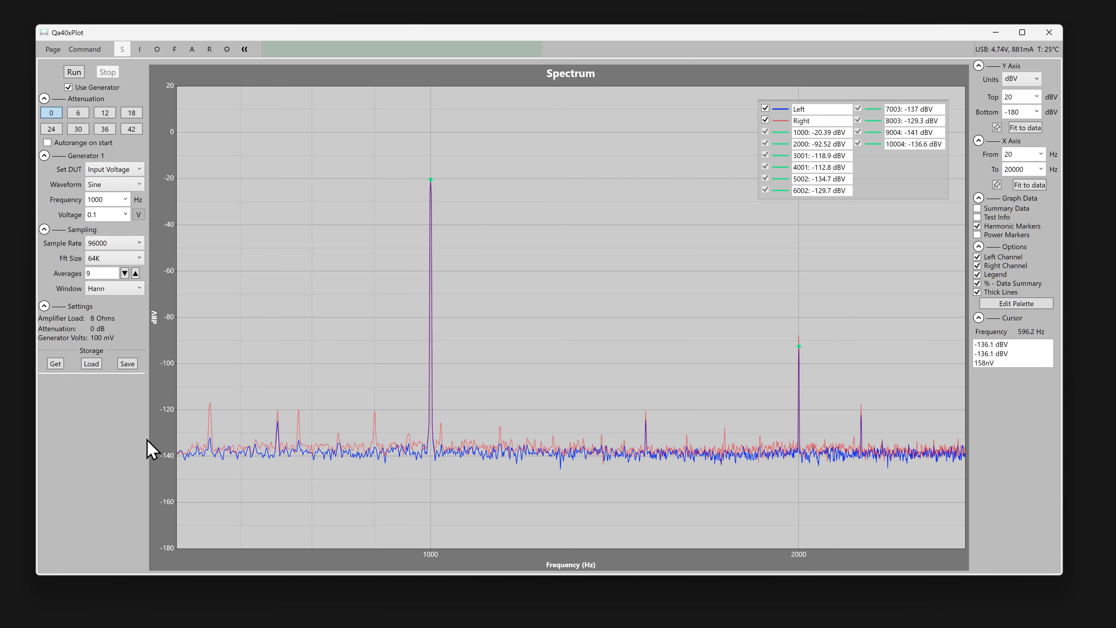
scroll(151, 449, up, 8)
scroll(654, 556, up, 1)
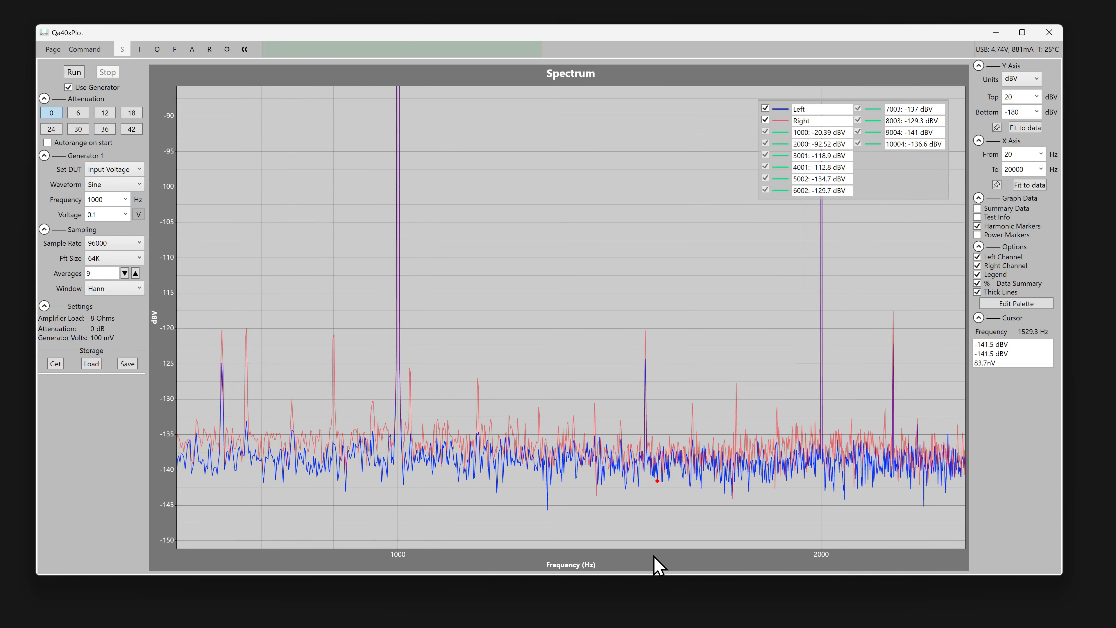
scroll(654, 565, up, 5)
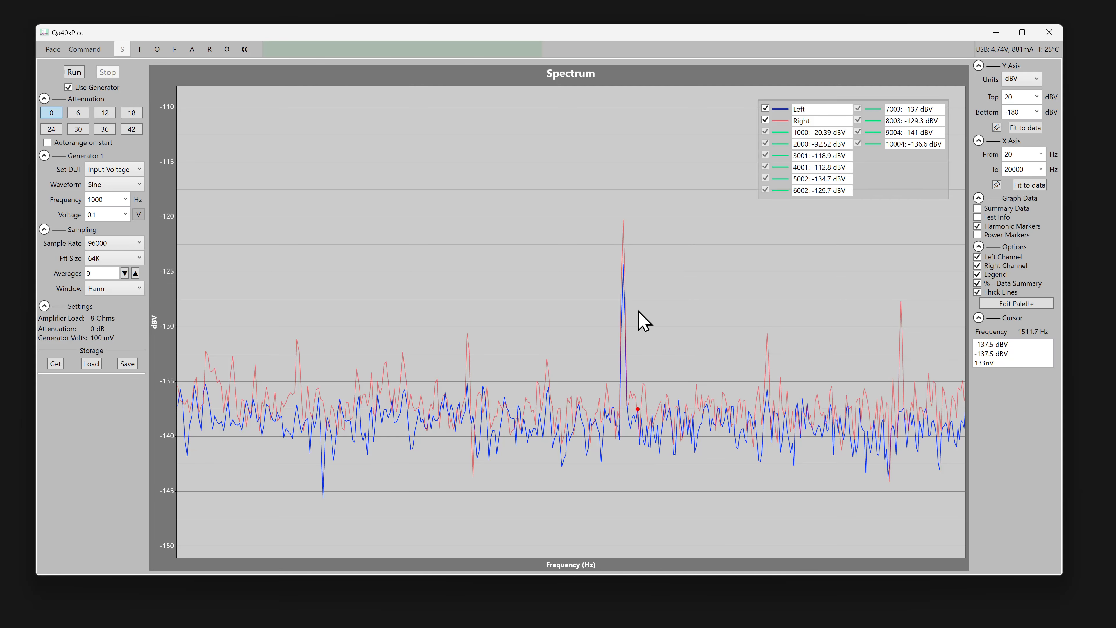
click(626, 267)
Examine the fundamental, the marked harmonics and the low- and high-frequency noise peaks across the spectrum plot.
scroll(700, 337, down, 5)
drag(466, 299, 871, 317)
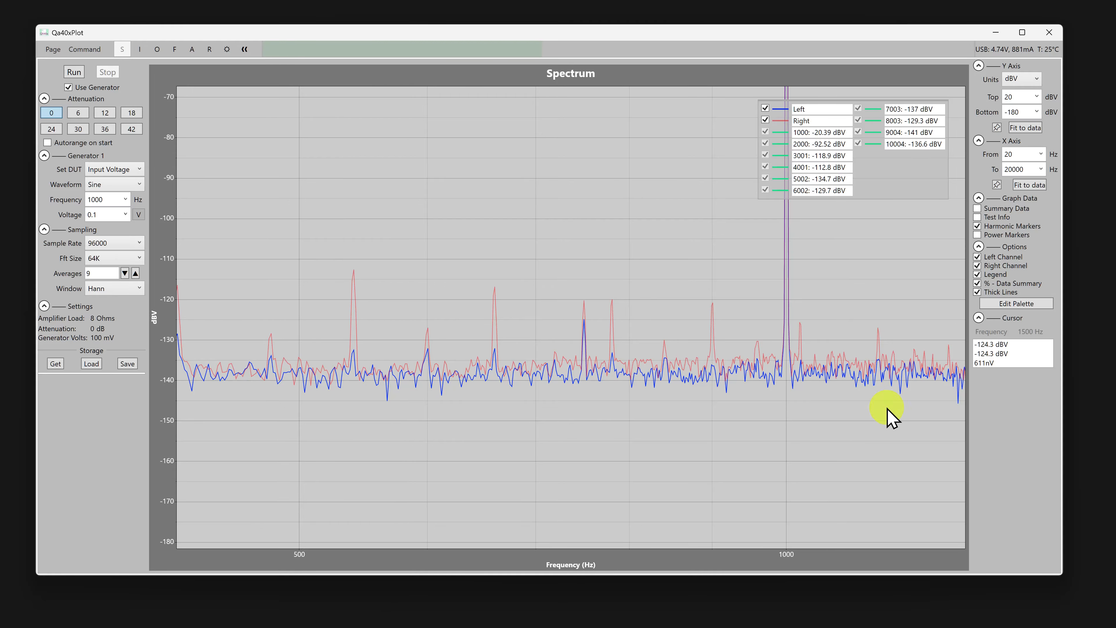
drag(887, 416, 484, 396)
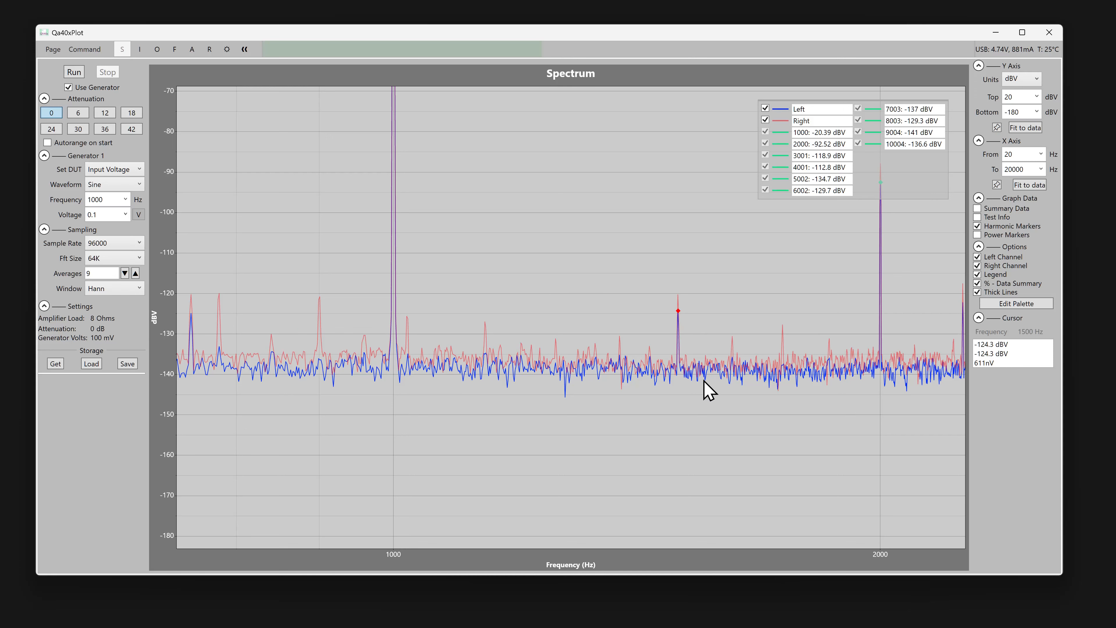
drag(704, 381, 491, 439)
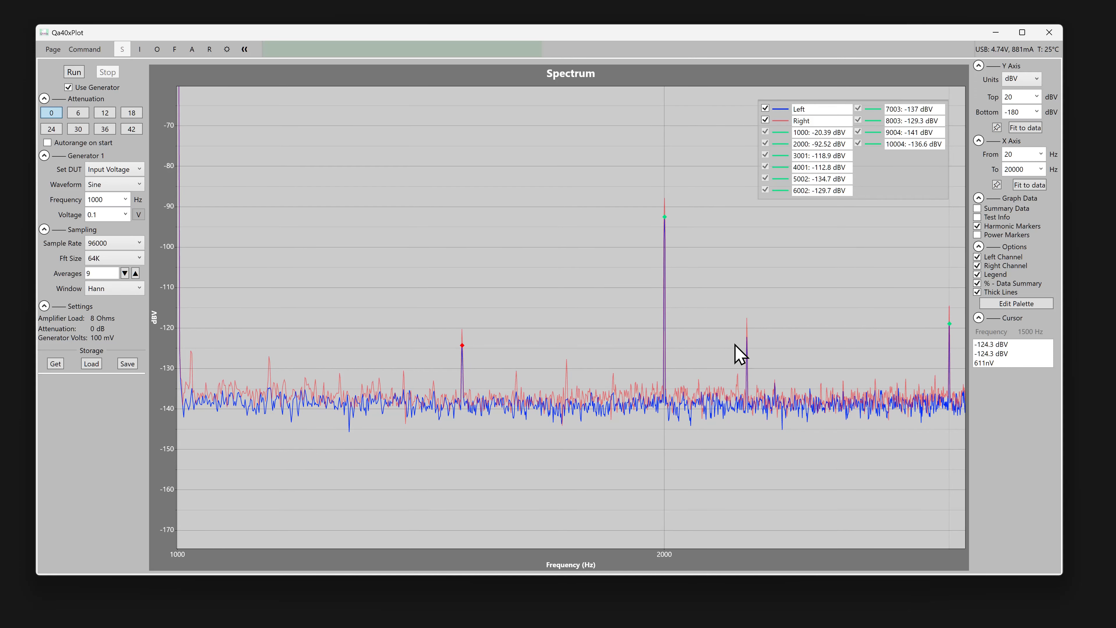
drag(817, 452, 672, 453)
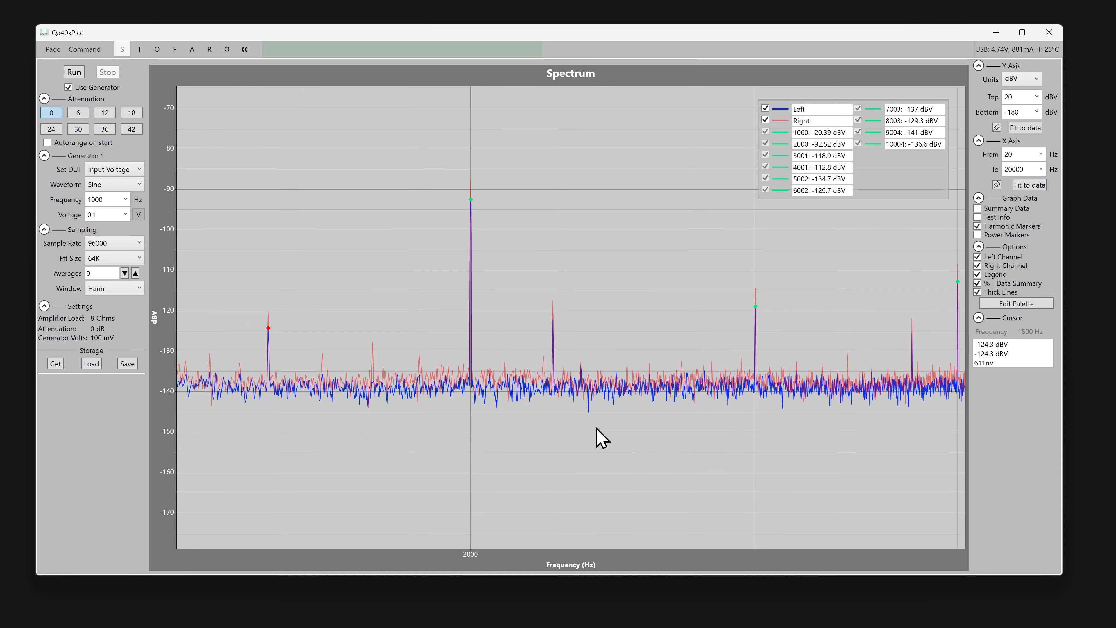
scroll(560, 405, down, 5)
drag(434, 442, 604, 429)
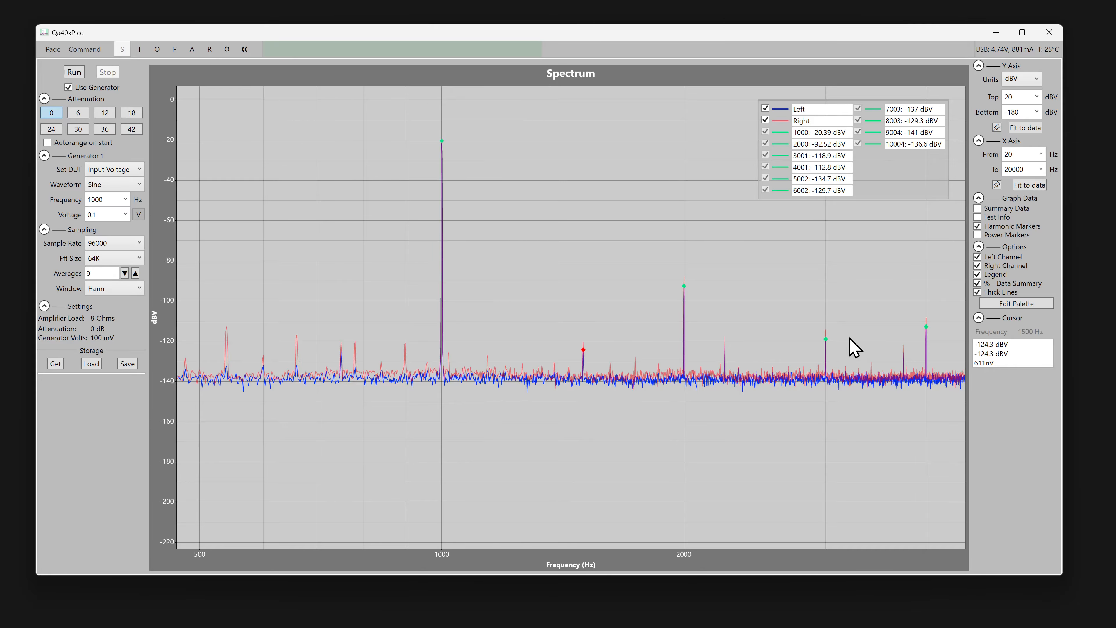
drag(887, 303, 796, 303)
scroll(498, 320, down, 7)
drag(509, 346, 709, 280)
scroll(168, 418, up, 4)
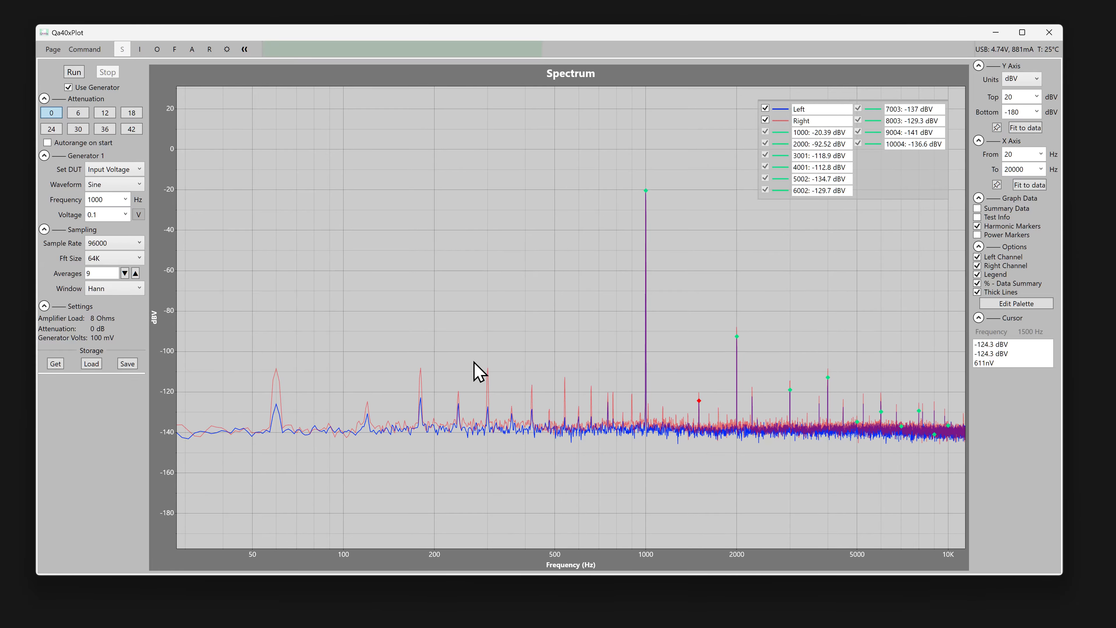
drag(554, 359, 429, 356)
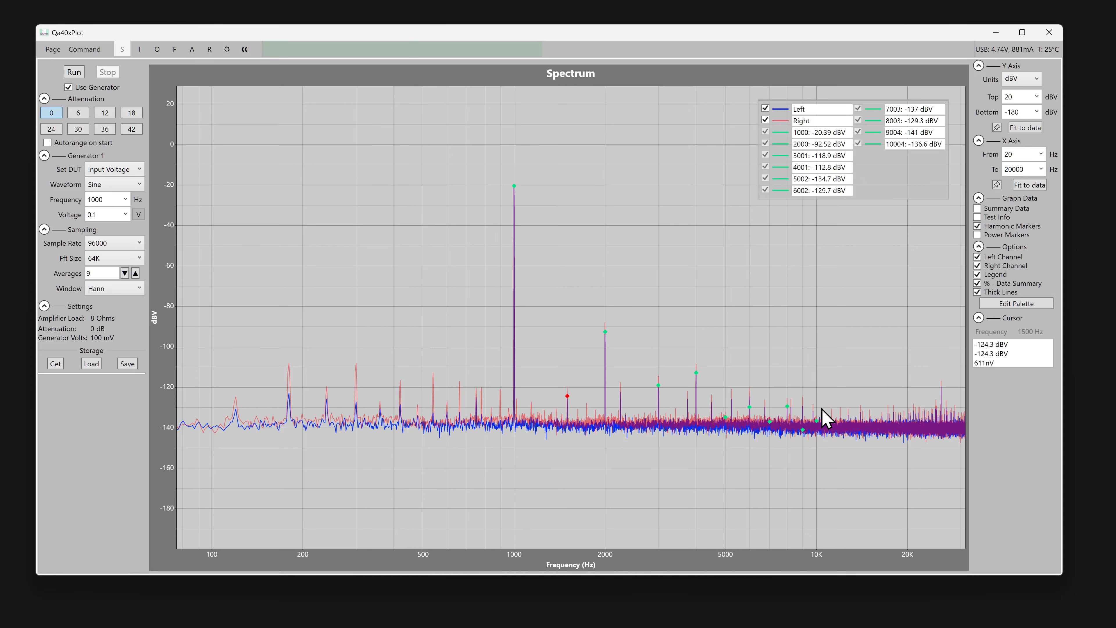
Move the legend slightly within the upper-right area of the spectrum plot.
scroll(823, 418, up, 3)
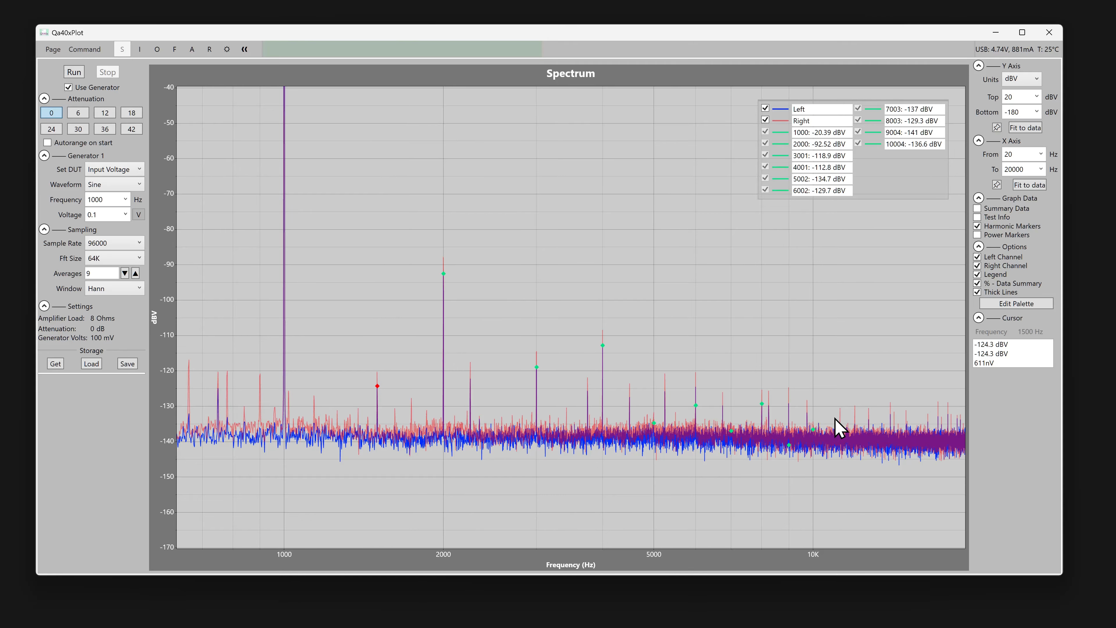
scroll(508, 429, down, 6)
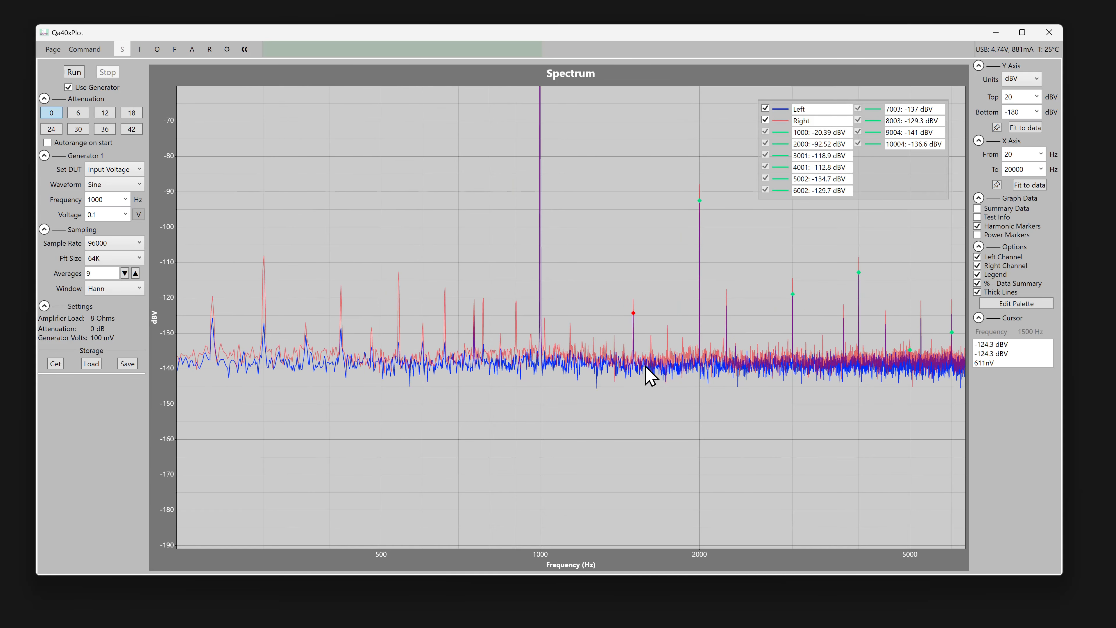
scroll(530, 400, down, 1)
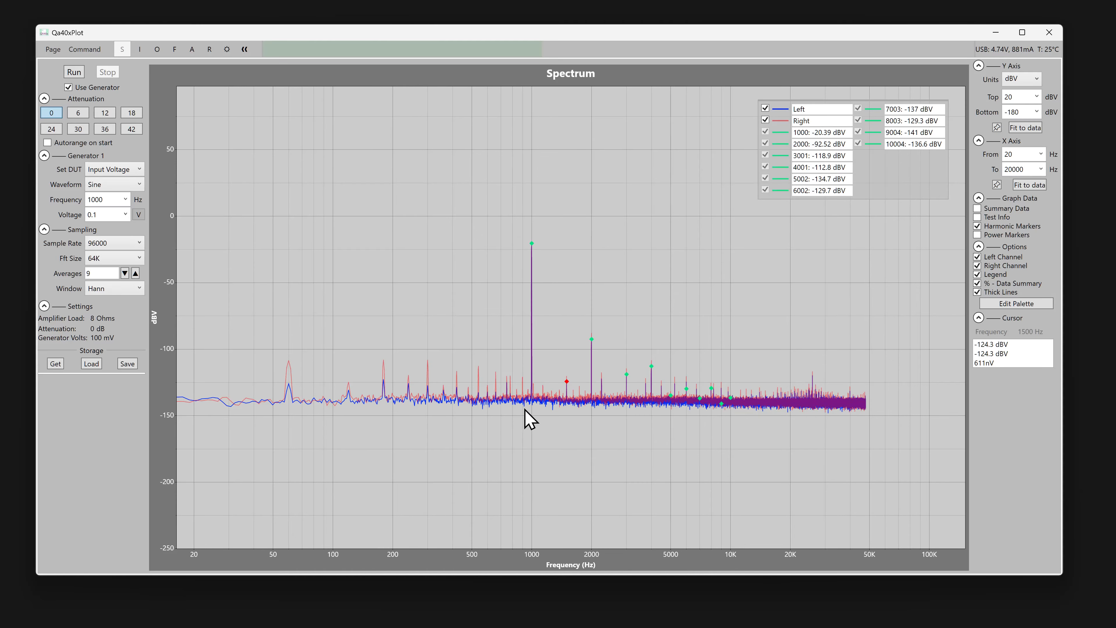
scroll(325, 415, up, 2)
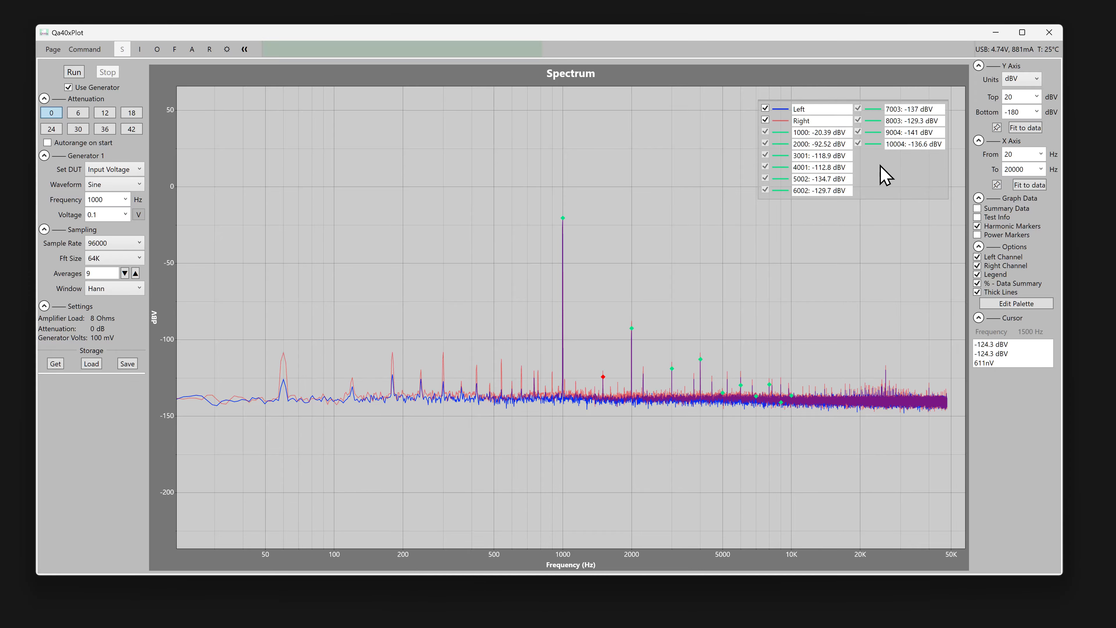
mouse_move(884, 175)
mouse_down()
mouse_move(813, 170)
mouse_move(879, 168)
mouse_up()
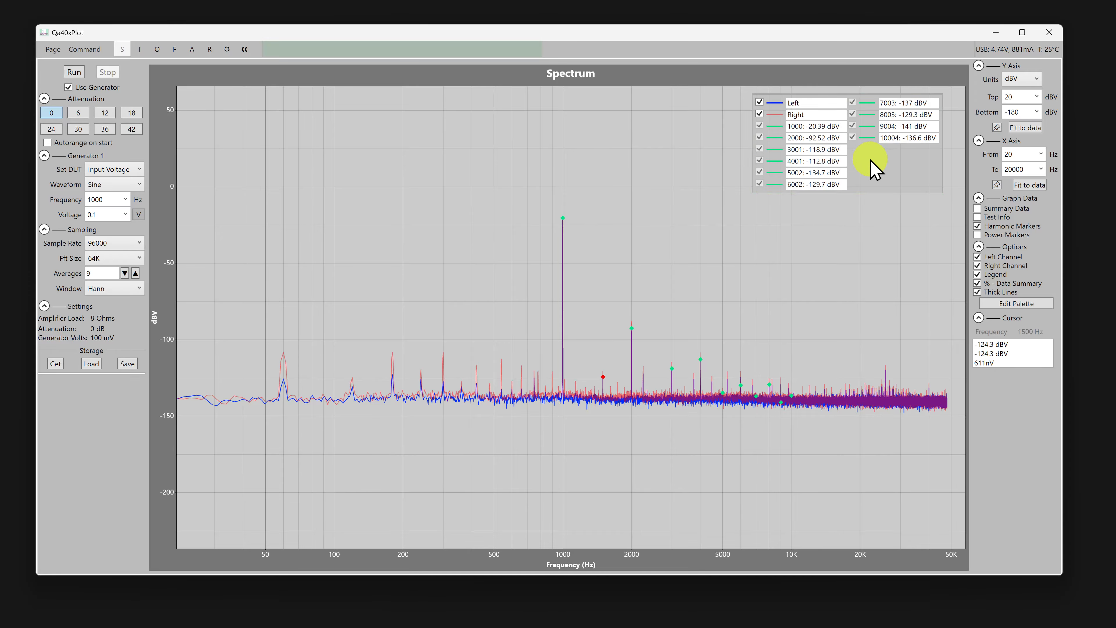
Run the spectrum measurement, view the right channel alone by temporarily hiding the left channel, and stop the run.
click(74, 72)
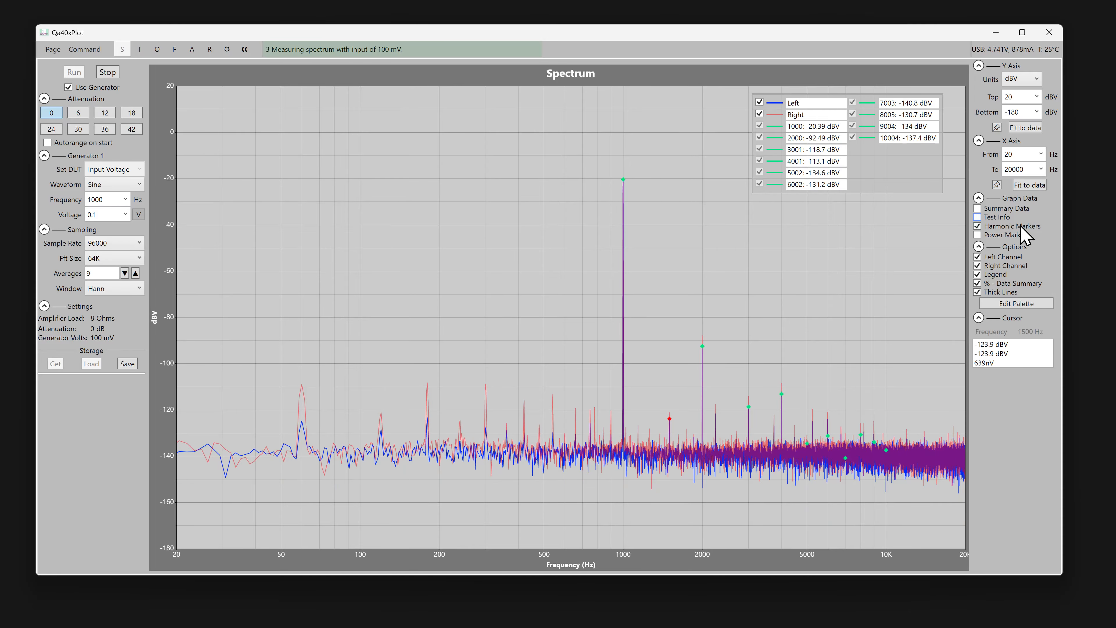
click(1004, 256)
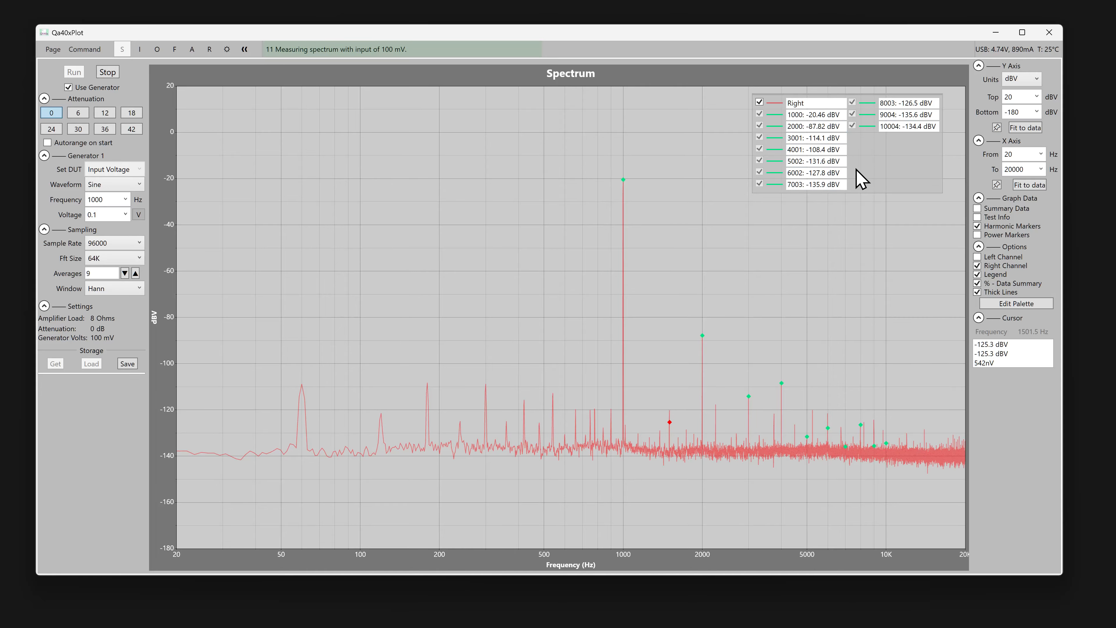
click(1006, 257)
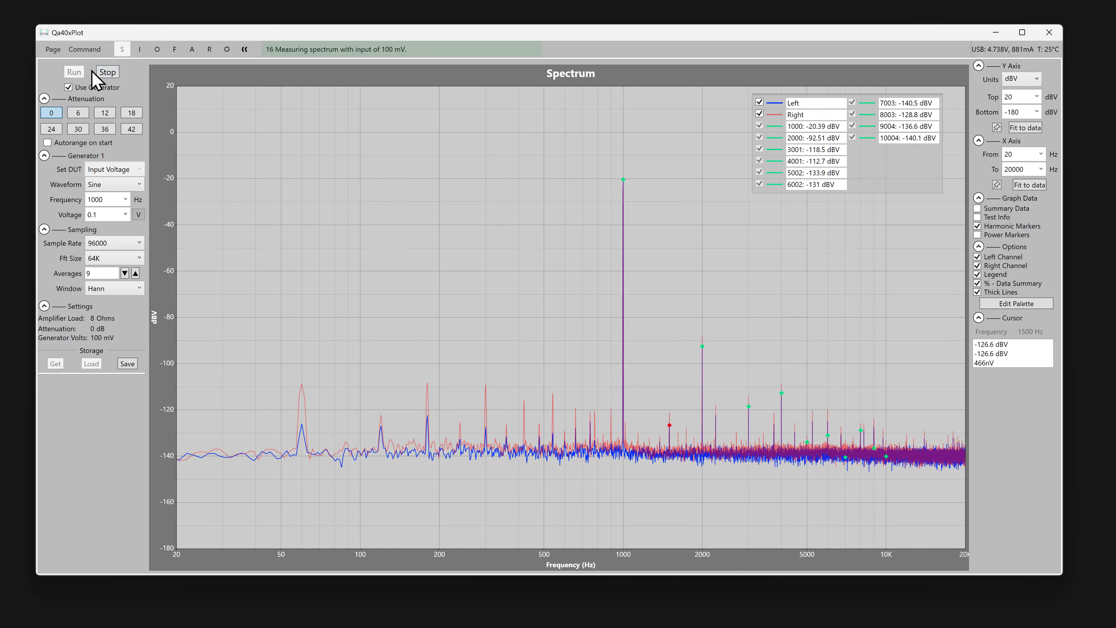
click(107, 72)
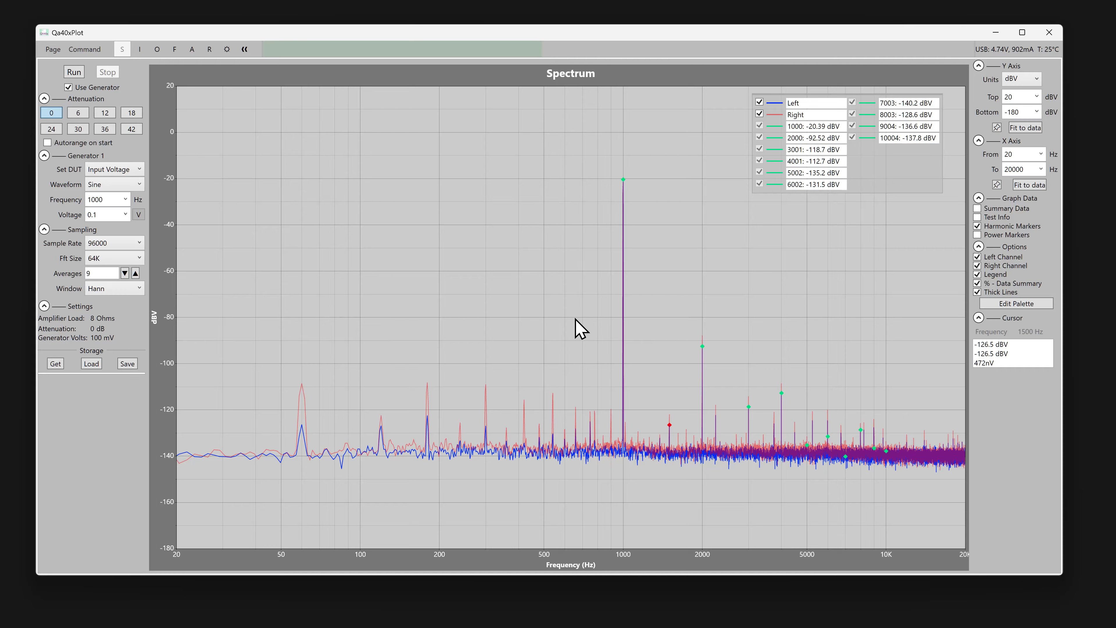
Rerun the measurement with the harmonic markers turned off and the summary data turned on.
click(73, 70)
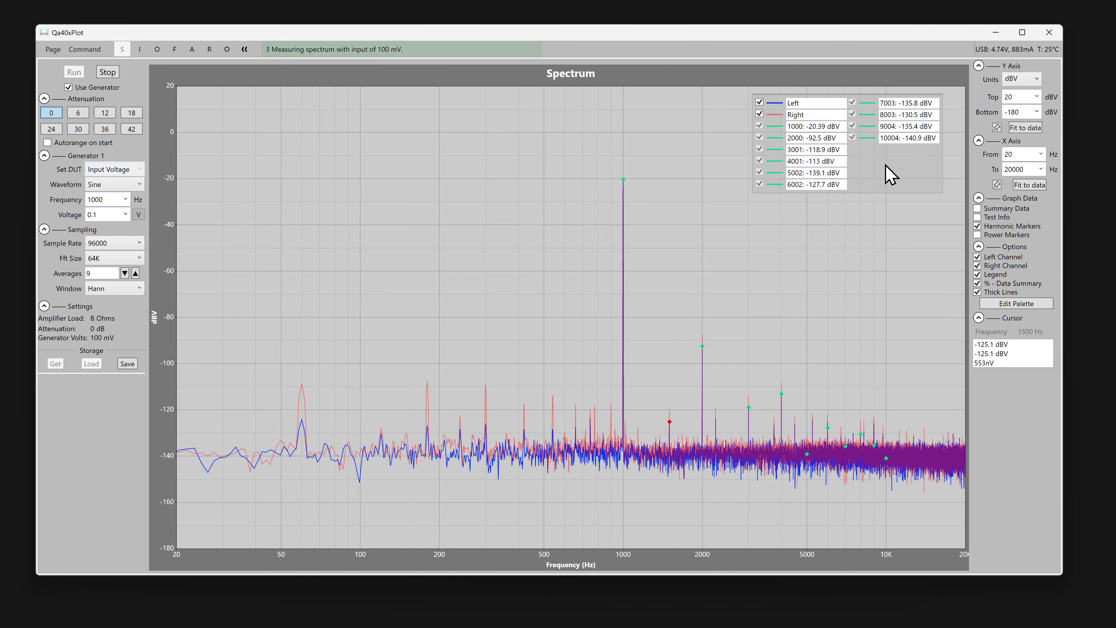
click(1004, 226)
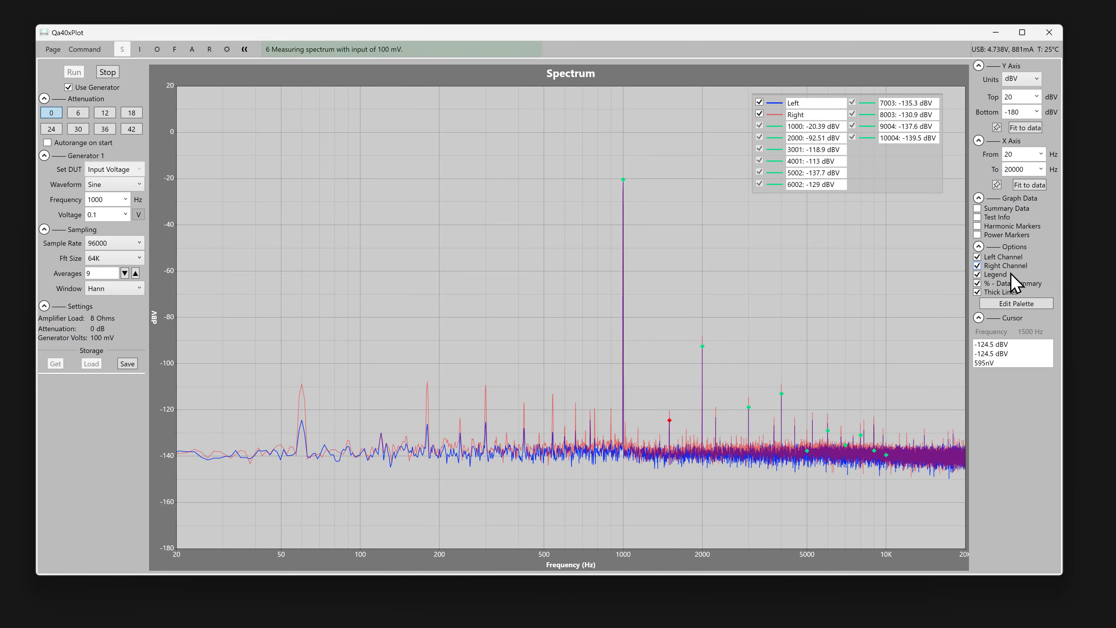
click(1001, 209)
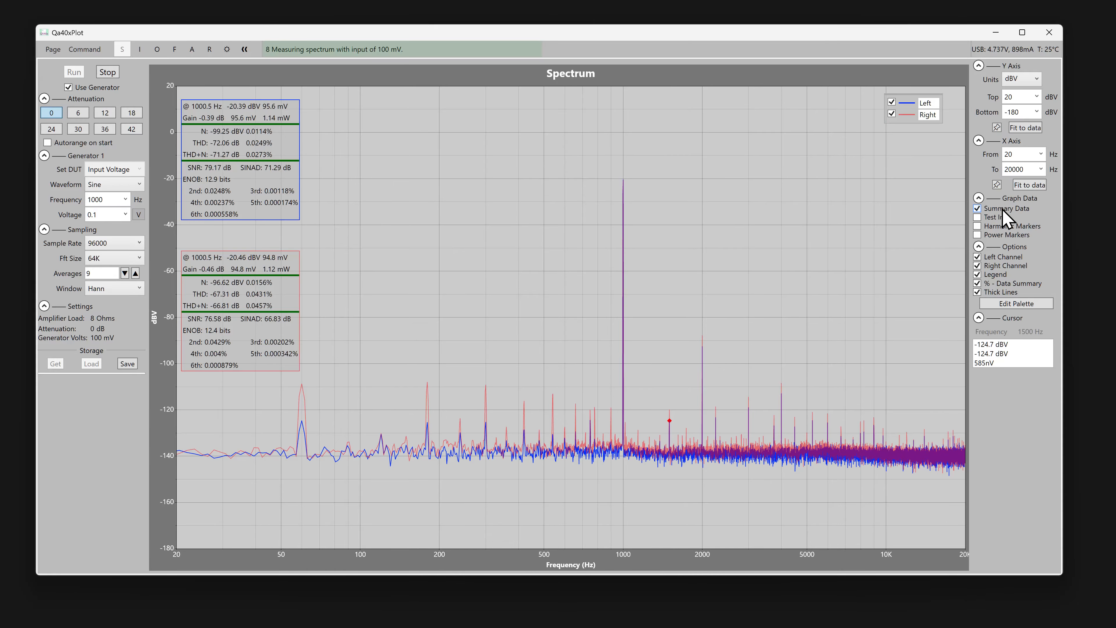
Place the left and right channels' summary boxes side by side in the plot's upper-left area and stop the measurement.
drag(247, 298, 388, 142)
drag(261, 154, 288, 155)
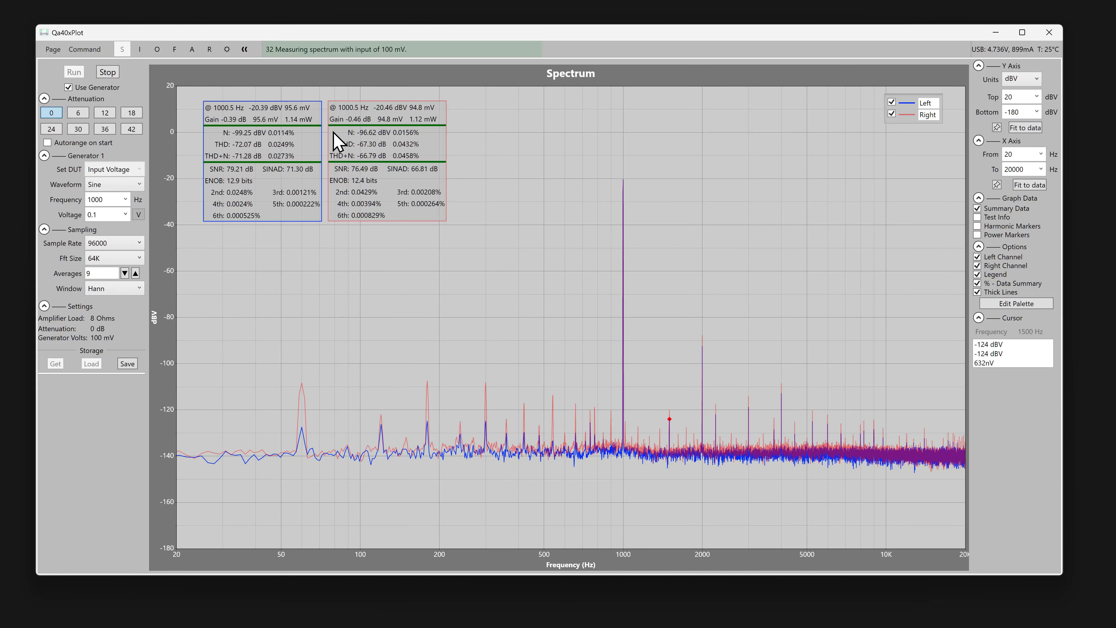
click(111, 74)
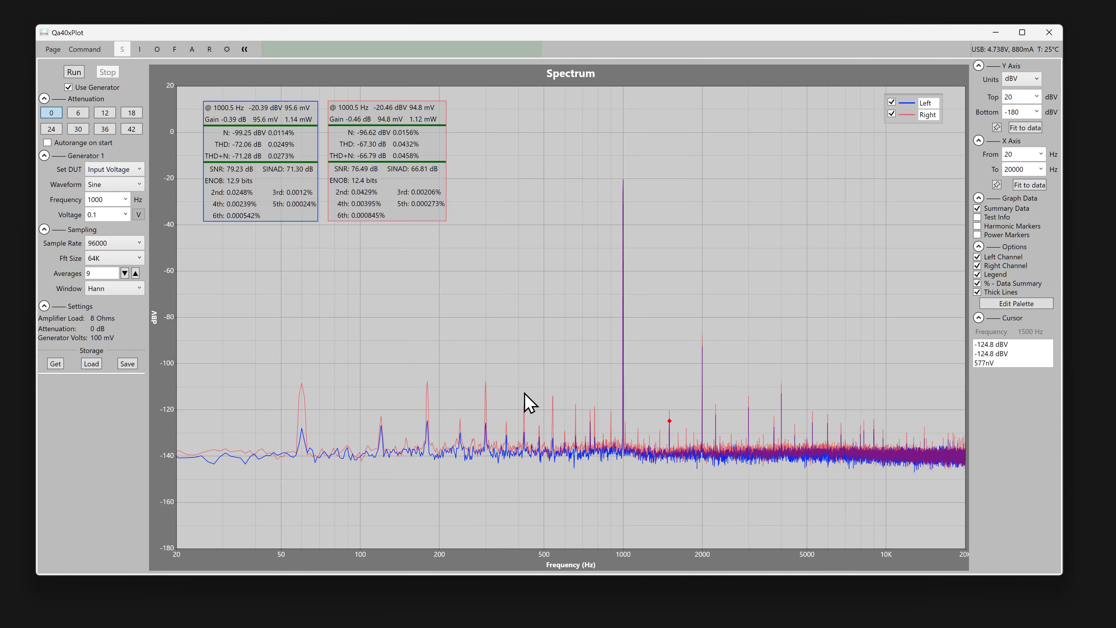
Release the locked cursor and lock it at 301.8 Hz, near the 300 Hz peak.
click(651, 367)
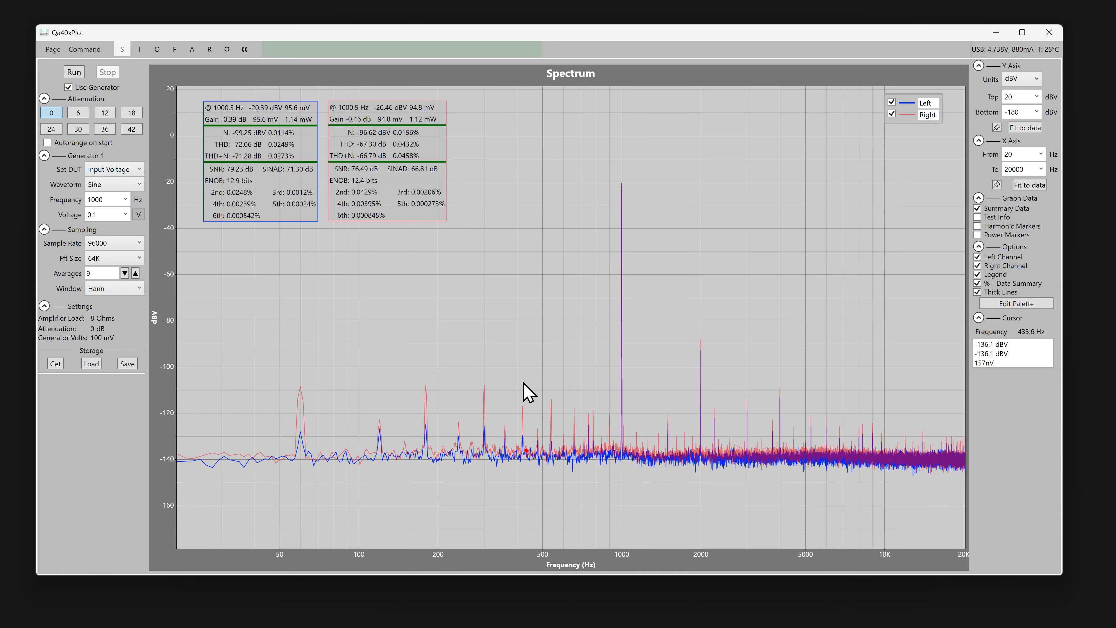
click(485, 383)
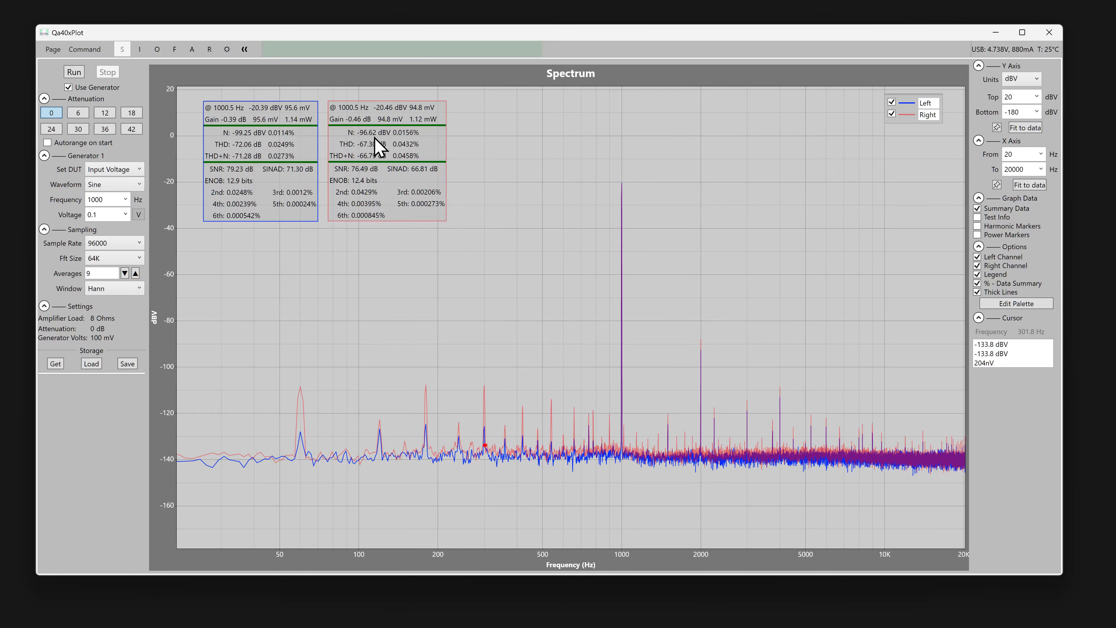
Examine the summary boxes' entries for fundamental frequency and amplitude, gain, total harmonic distortion and SNR.
mouse_move(265, 149)
mouse_move(295, 109)
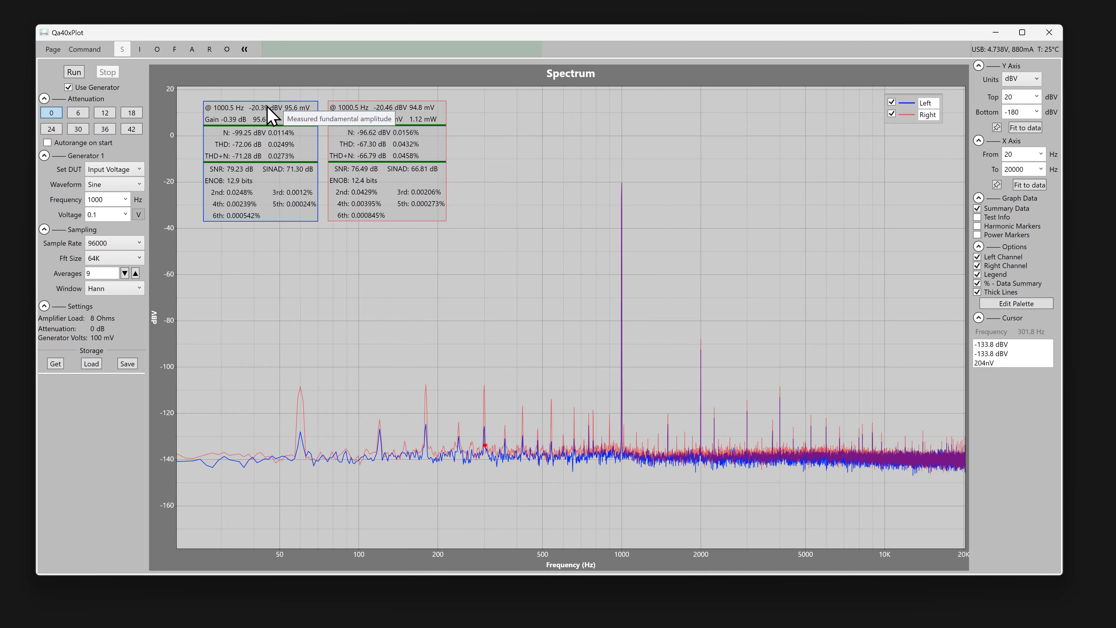
mouse_move(231, 108)
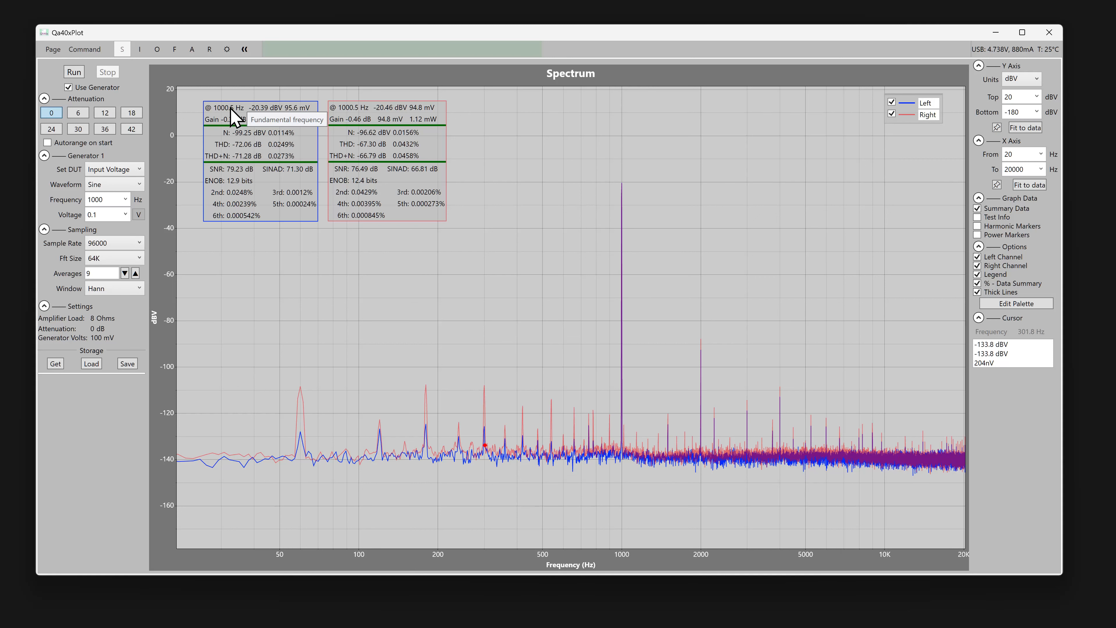
mouse_move(214, 126)
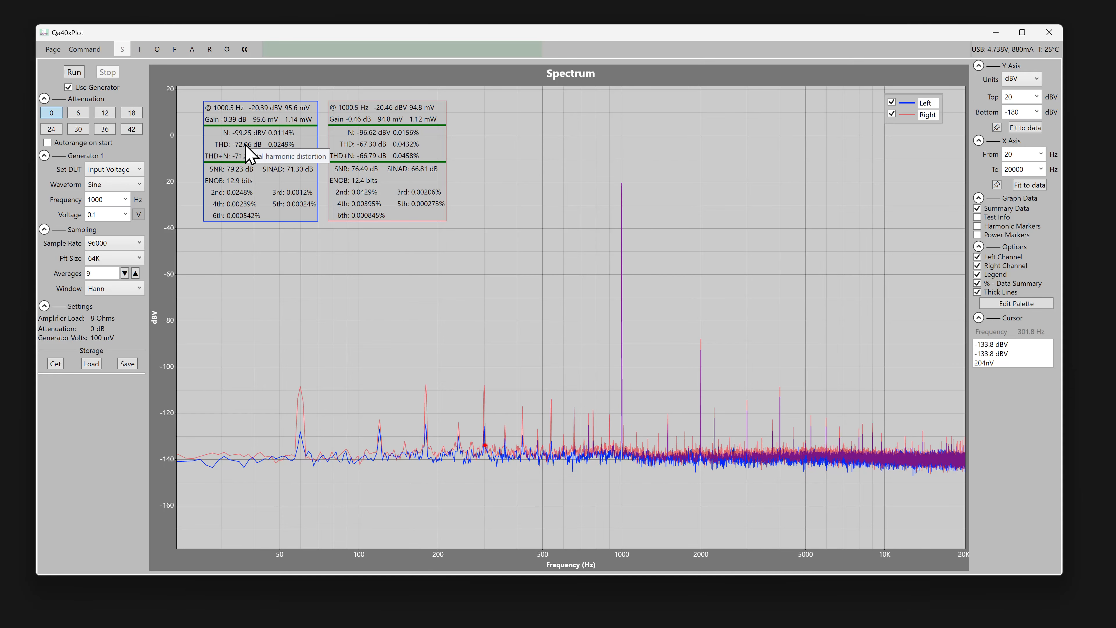
mouse_move(383, 146)
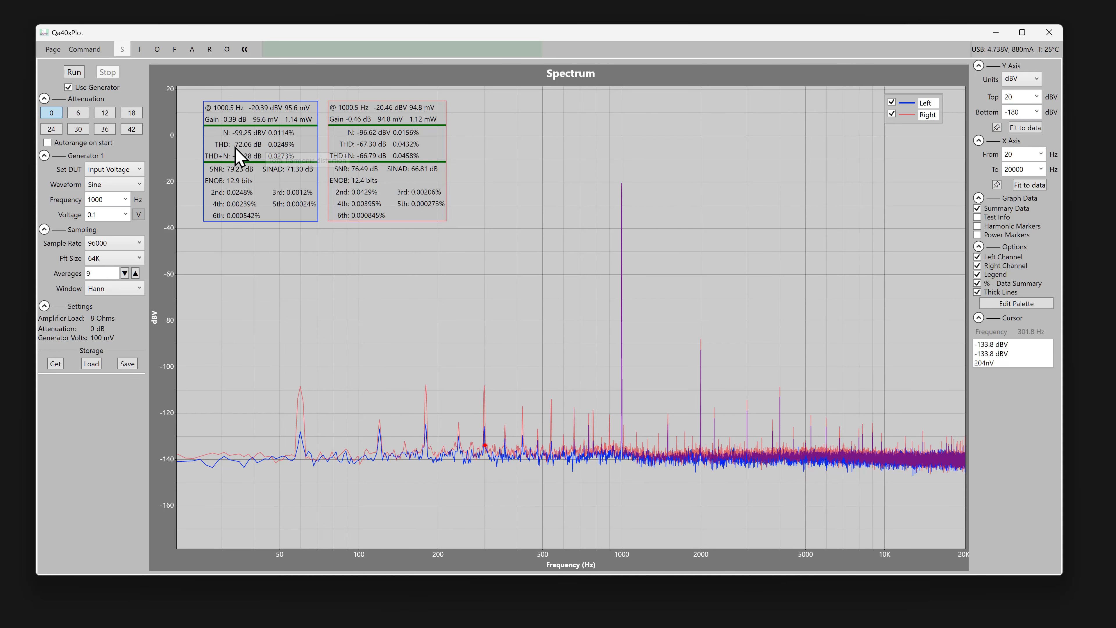
mouse_move(245, 170)
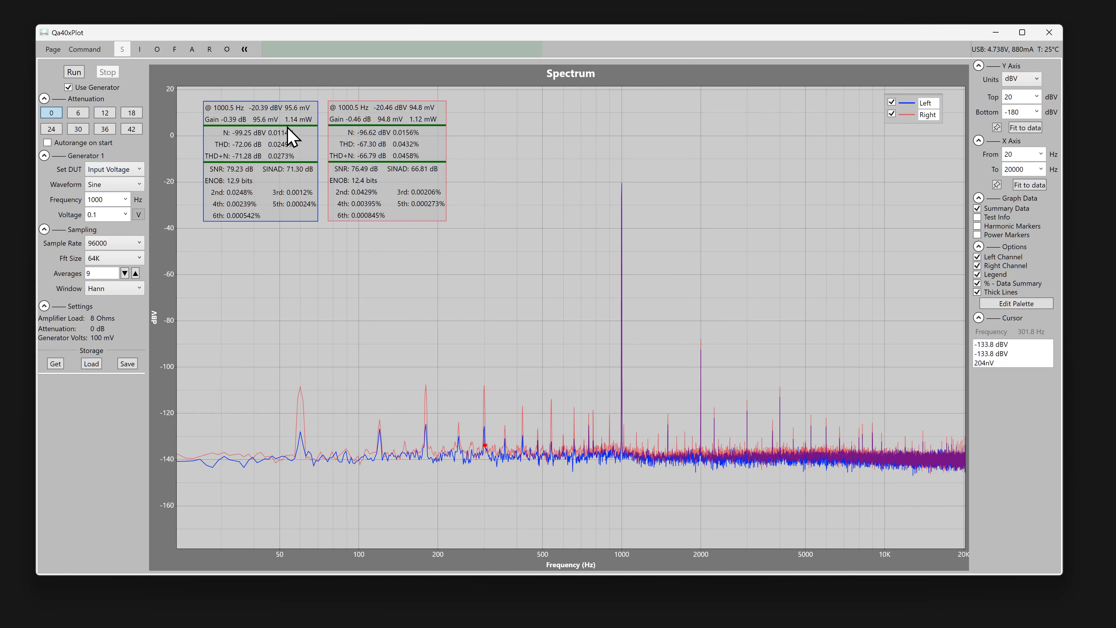
Hide the right channel and add the saved plot CableSwap.plt.zip to the spectrum for comparison.
drag(352, 149, 357, 146)
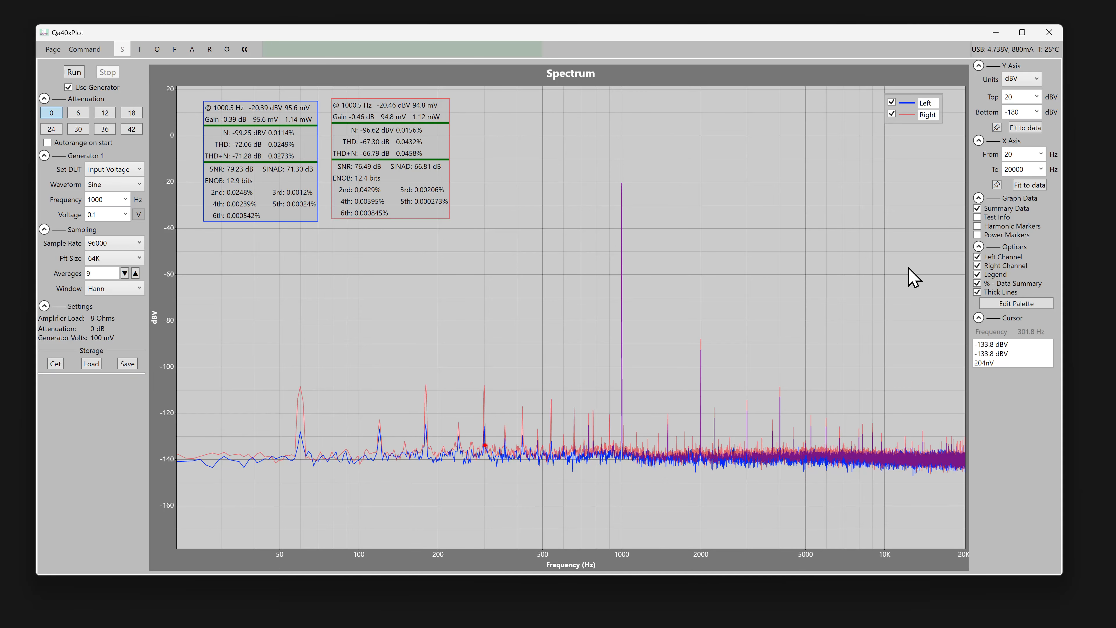
click(1003, 266)
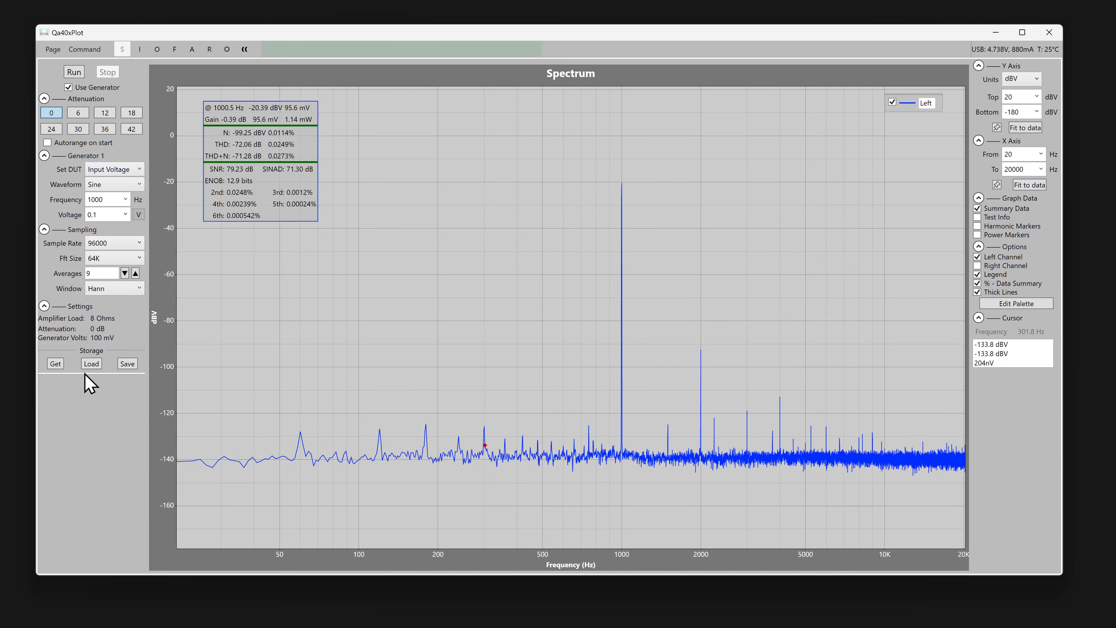
click(57, 364)
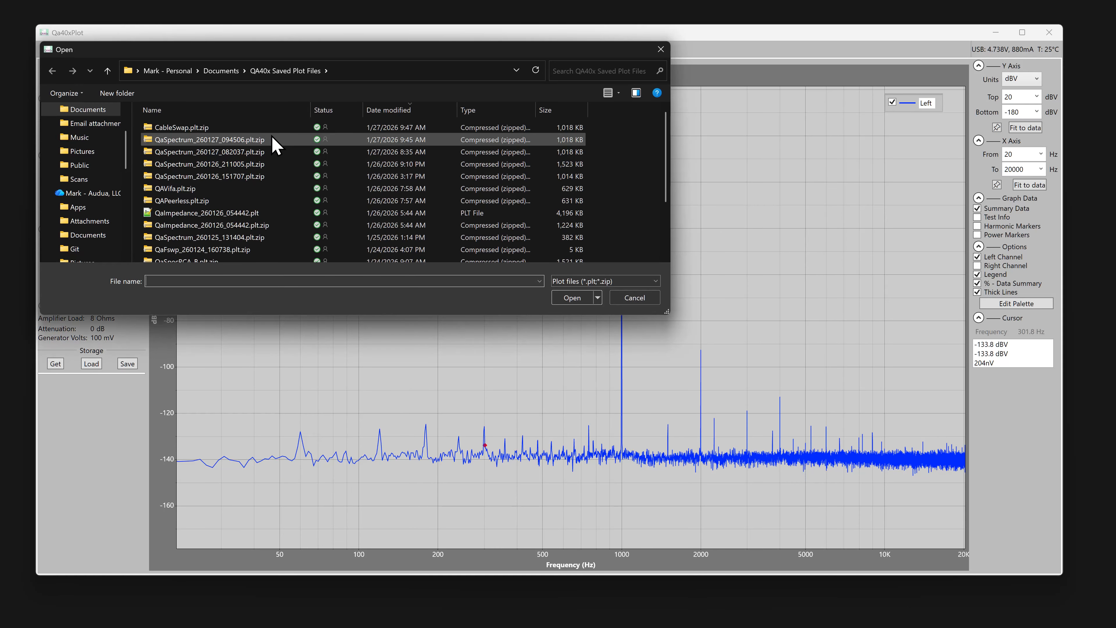
double_click(238, 127)
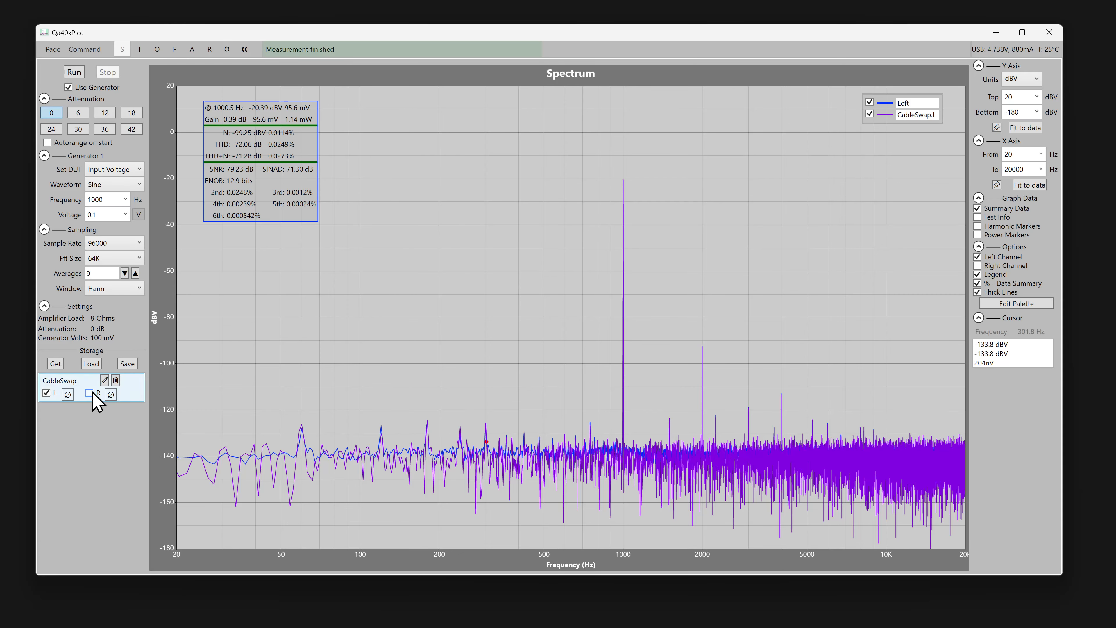
Compare CableSwap's left and right traces one at a time with the live left channel.
click(46, 393)
click(89, 393)
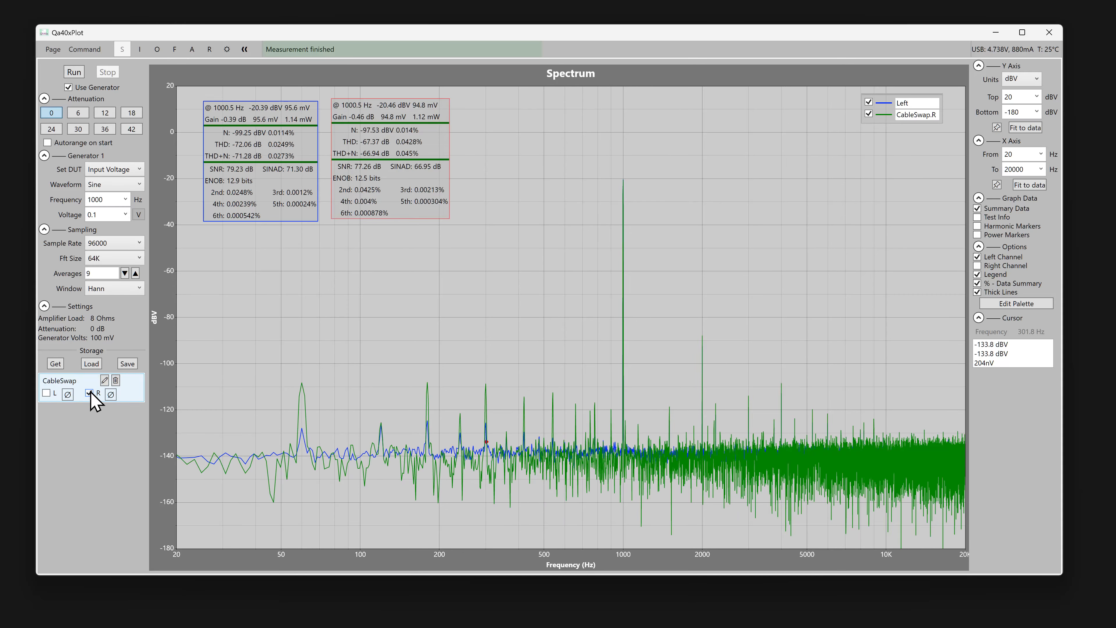
click(89, 393)
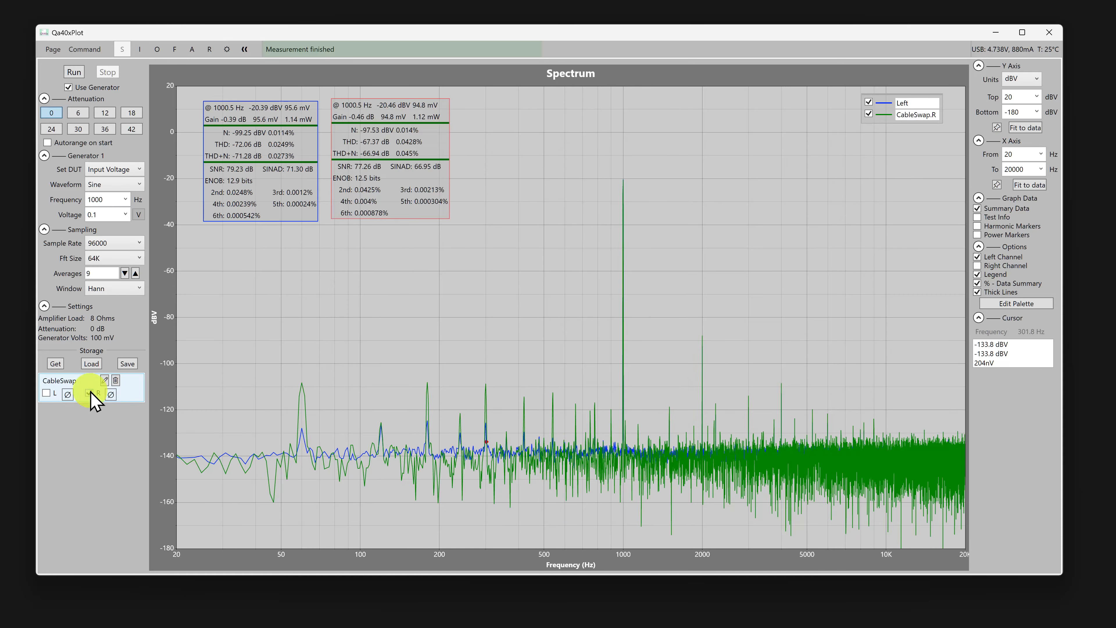
click(47, 392)
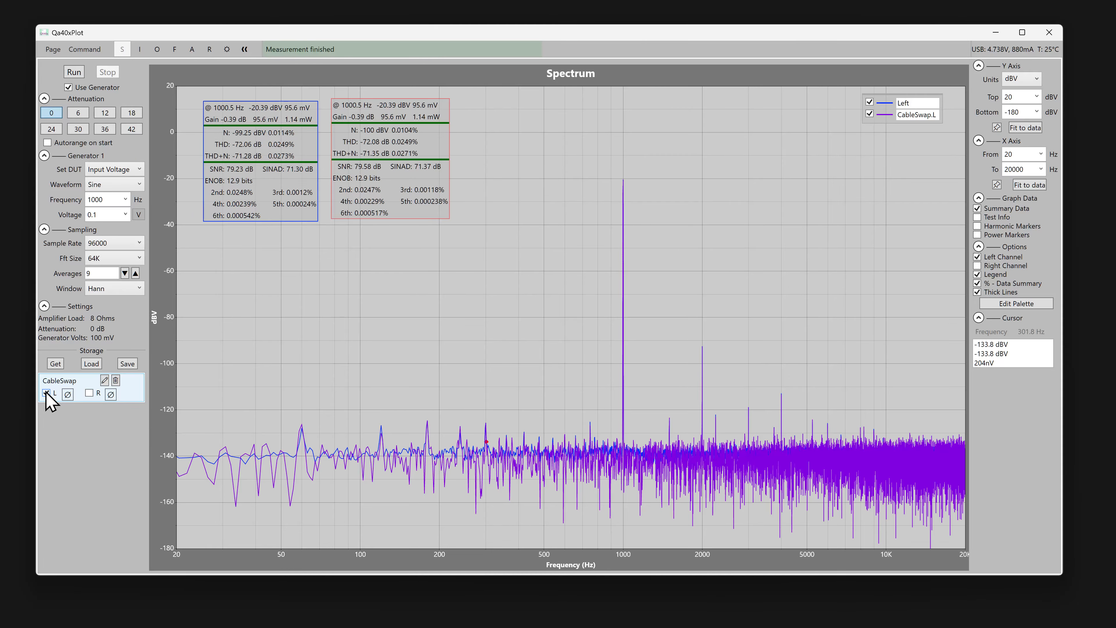
click(46, 393)
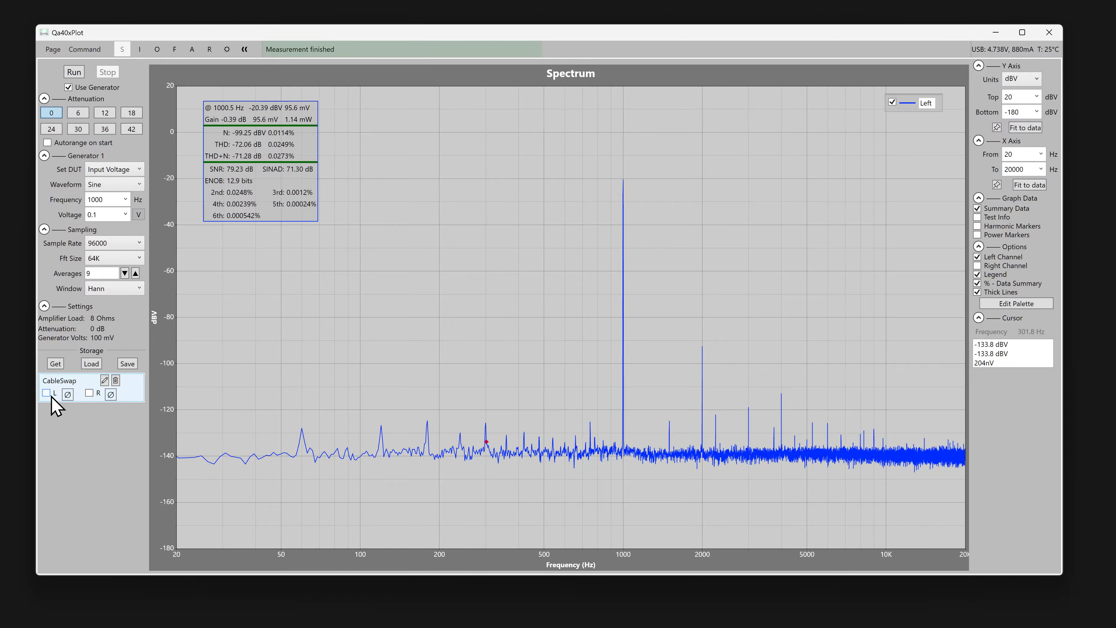
click(89, 393)
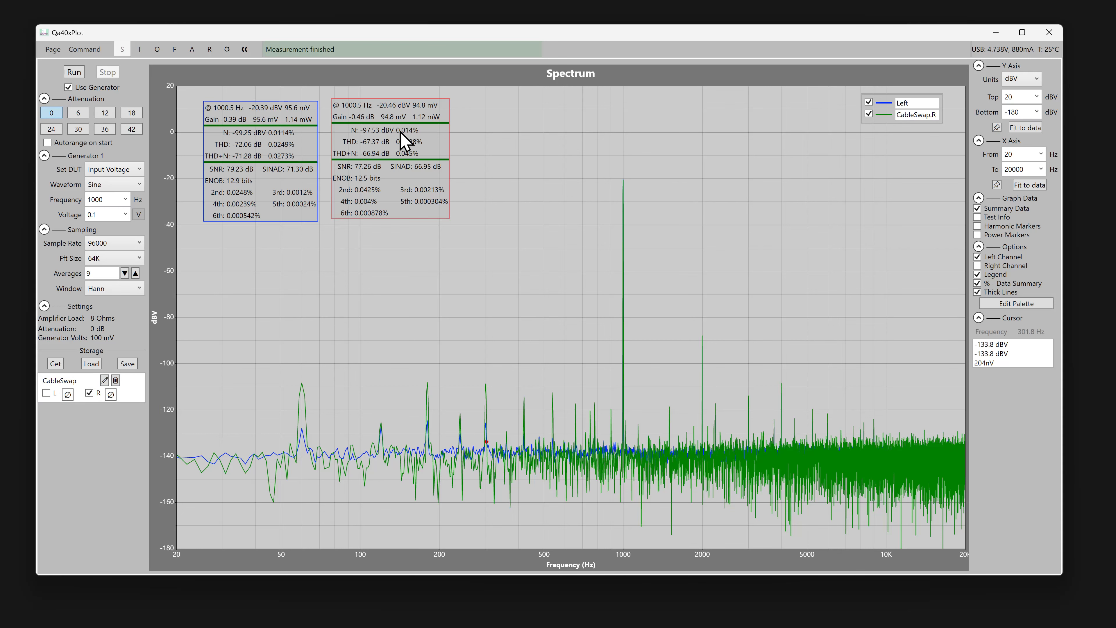
Align the second summary box beside the first and show CableSwap's left trace instead of its right one.
mouse_move(402, 142)
mouse_down()
mouse_move(414, 193)
mouse_move(383, 146)
mouse_up()
click(88, 392)
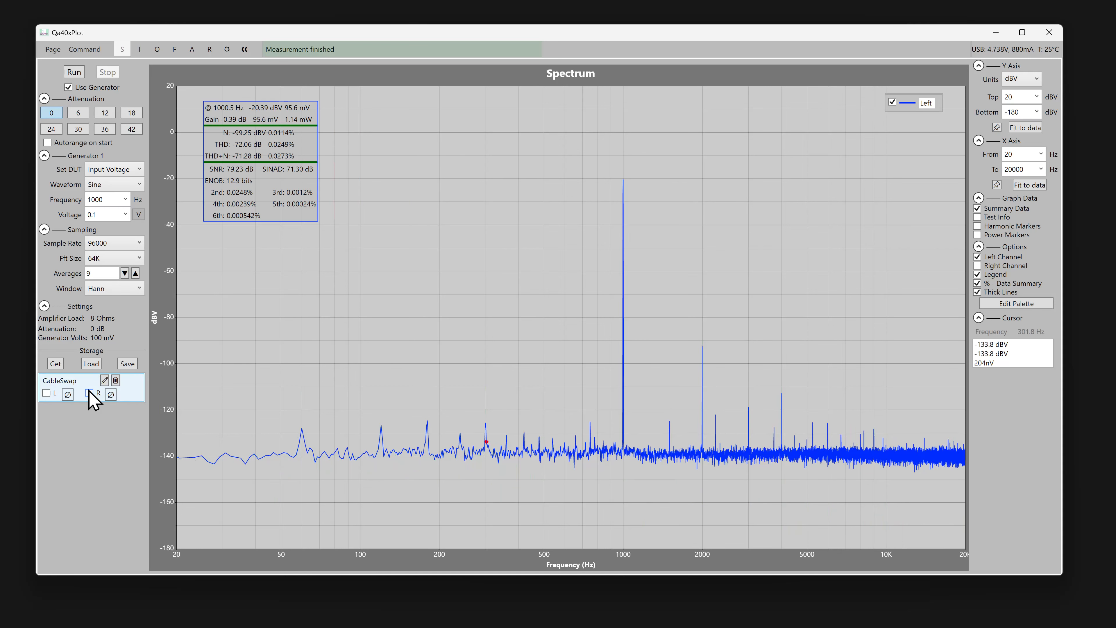
click(46, 393)
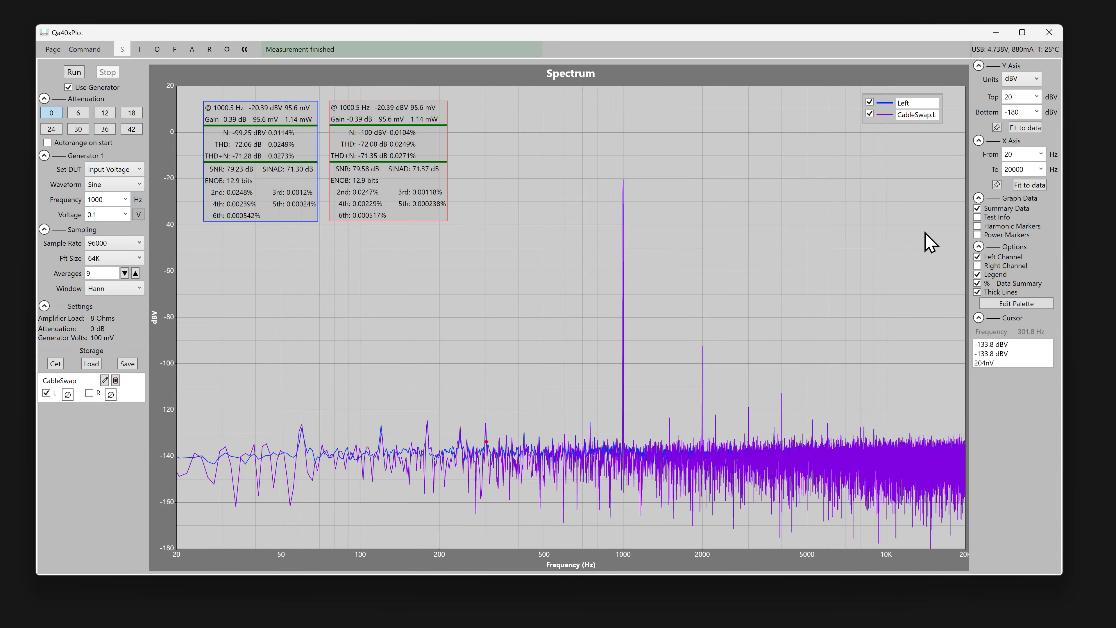
Hide the live left channel and display both CableSwap traces, viewing the right one alone in between.
click(1011, 257)
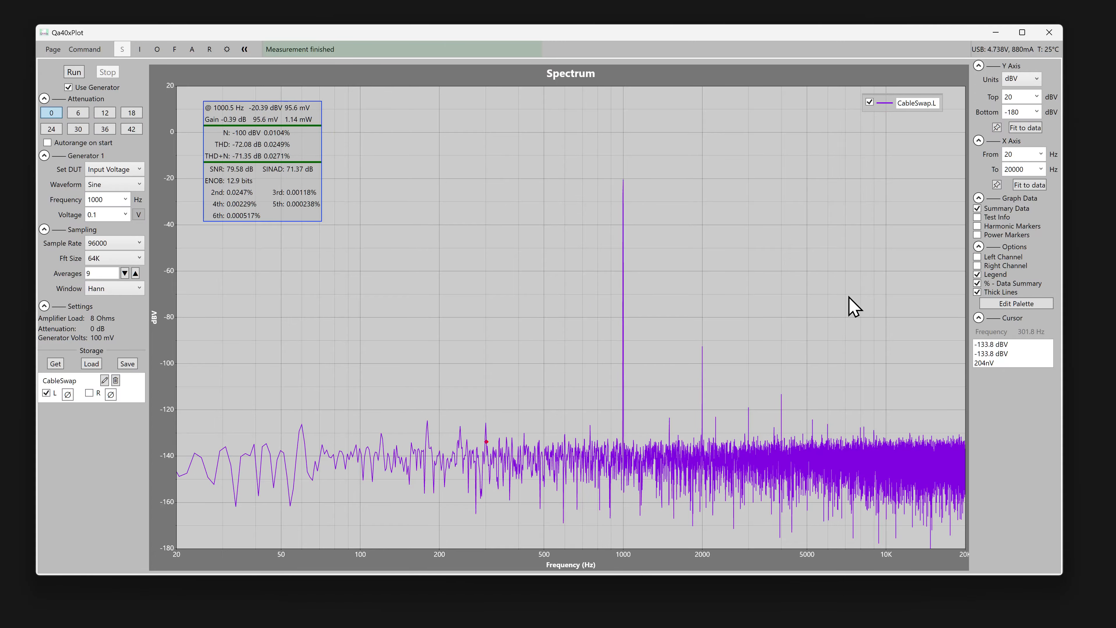
click(89, 393)
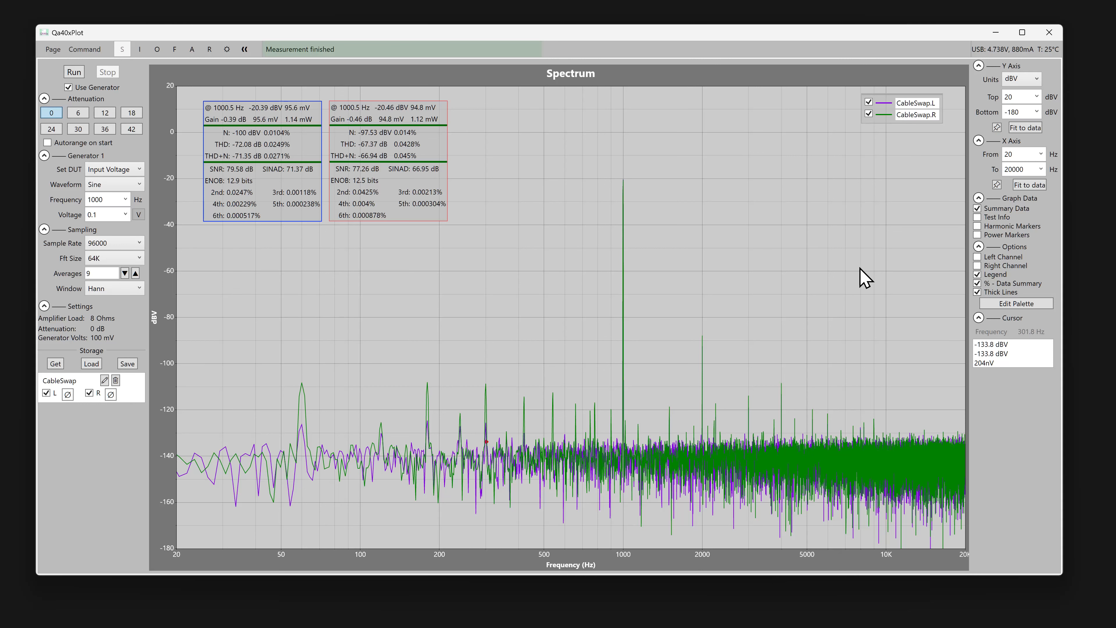
click(46, 393)
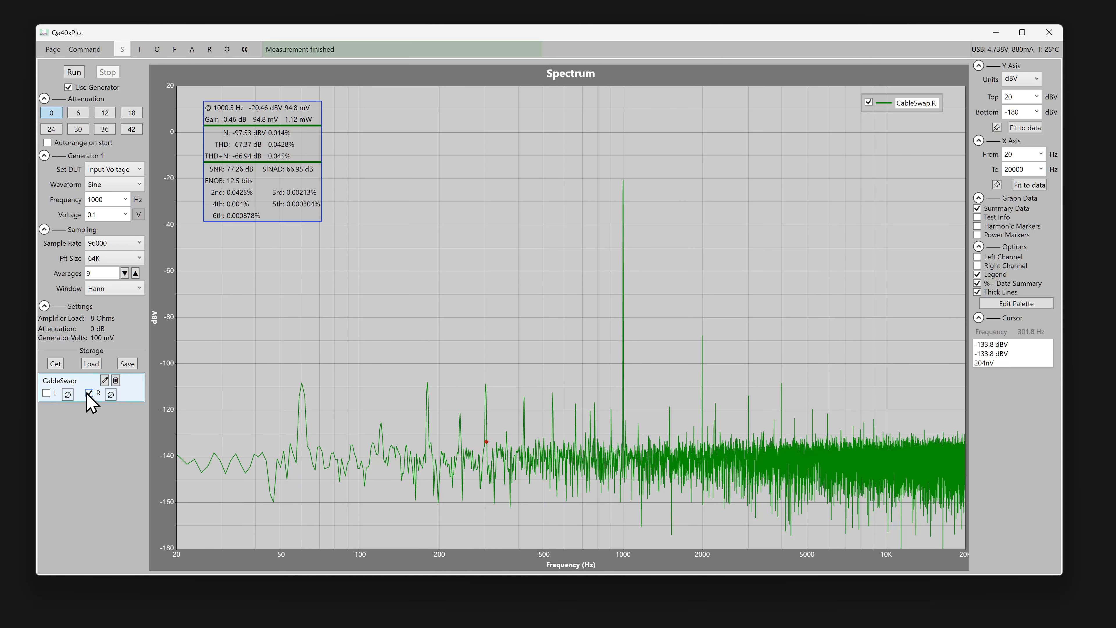
click(46, 392)
Show the live left and right channels together with both CableSwap traces.
click(1003, 256)
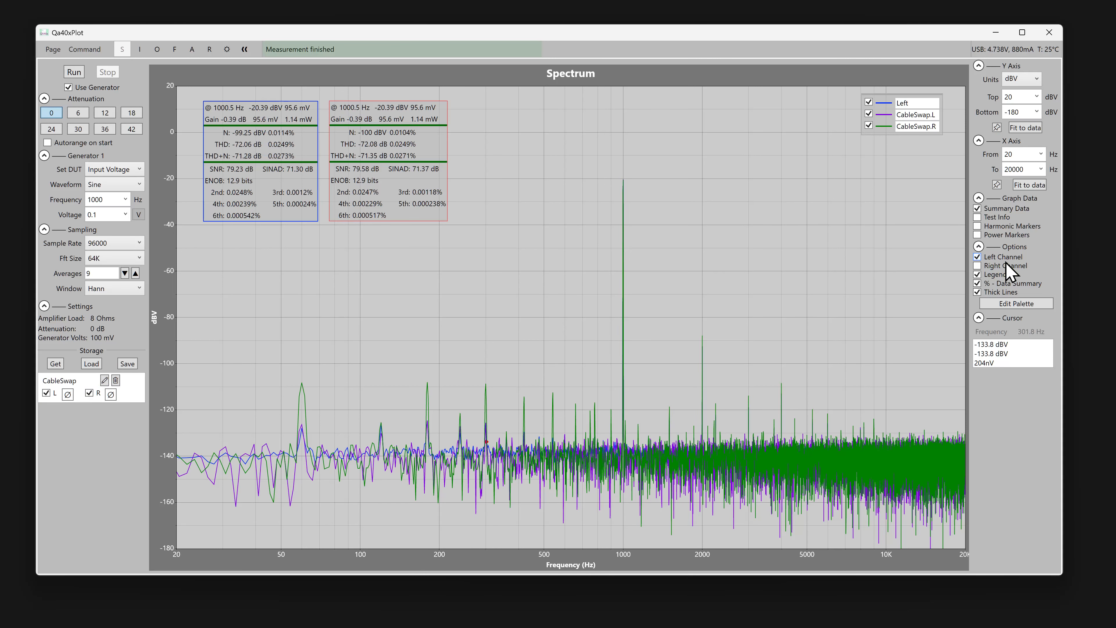
click(1004, 266)
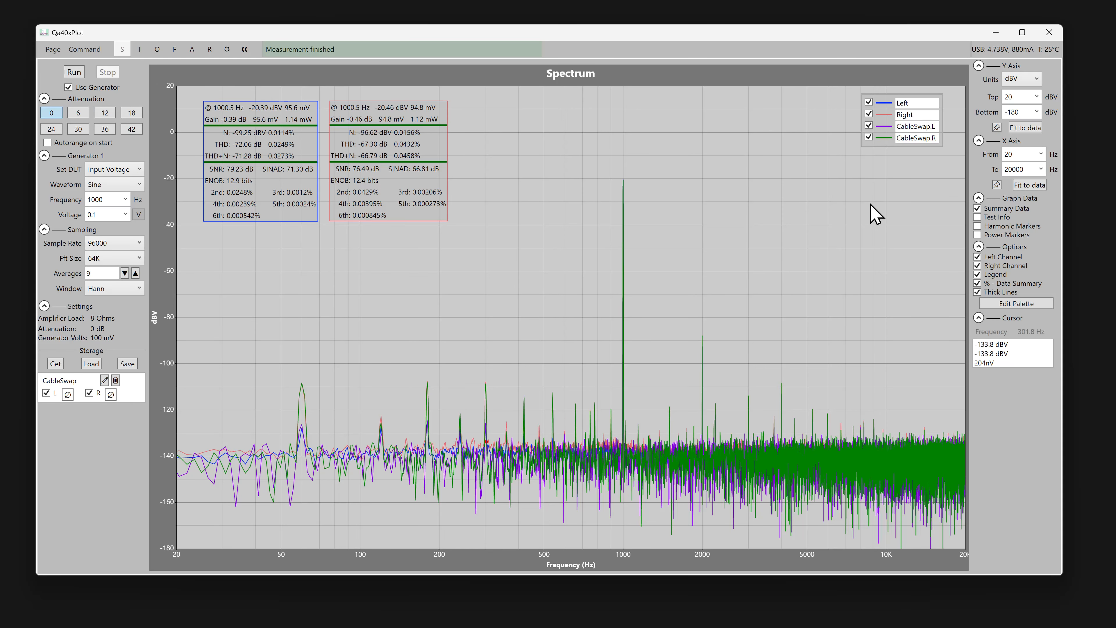
drag(728, 281, 624, 263)
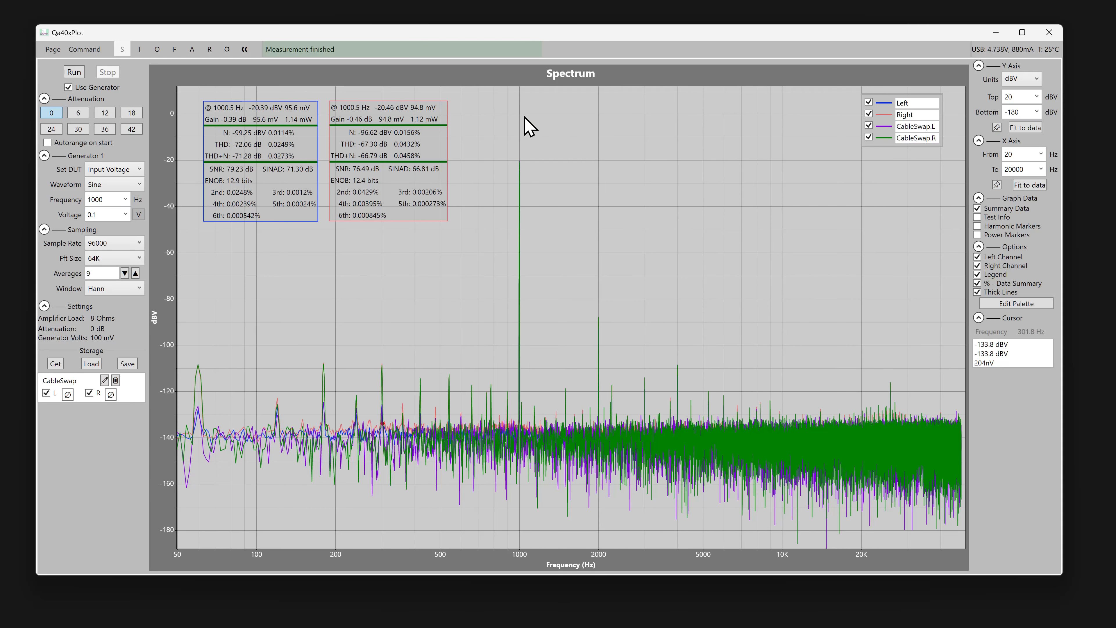